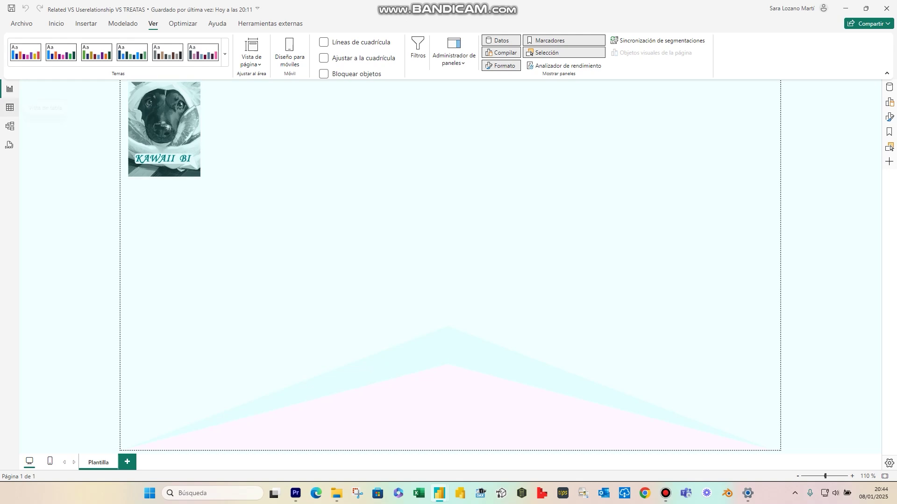
Step: Examine the data in the Calendario, ID_CENTRO, PRESU20 and REAL tables and the relationships in the model diagram
left_click(10, 108)
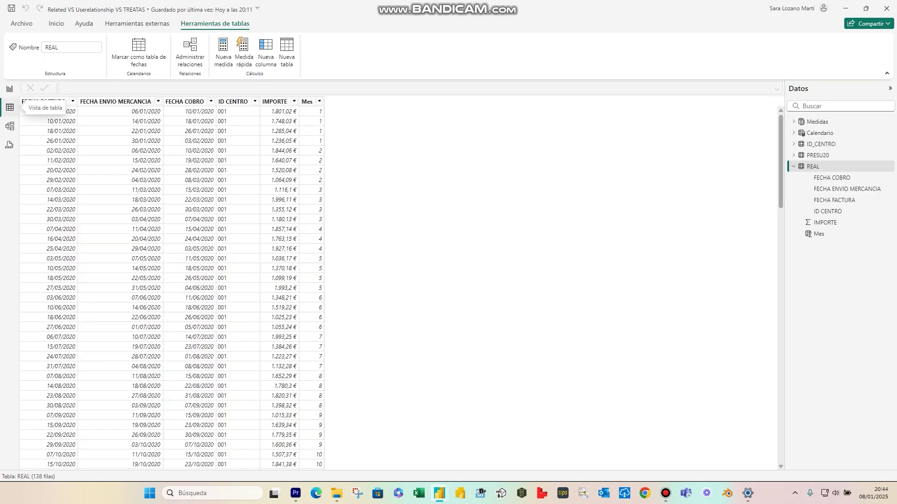
left_click(793, 167)
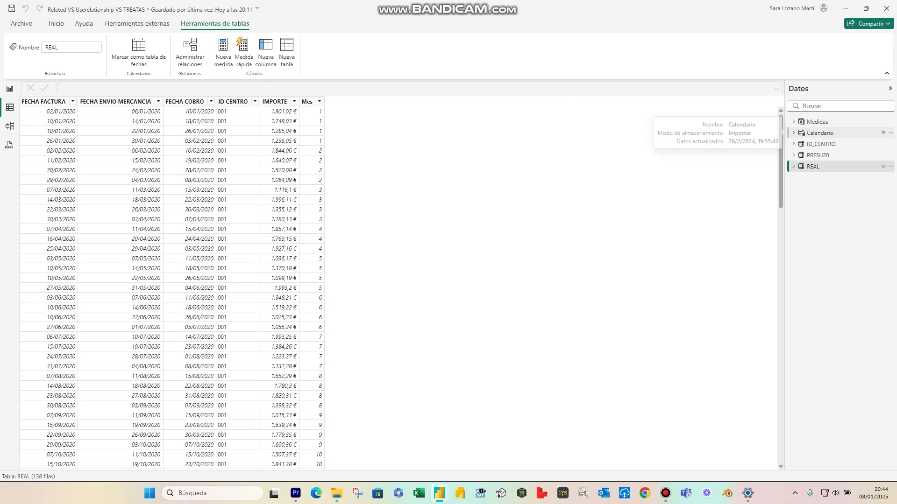
left_click(820, 132)
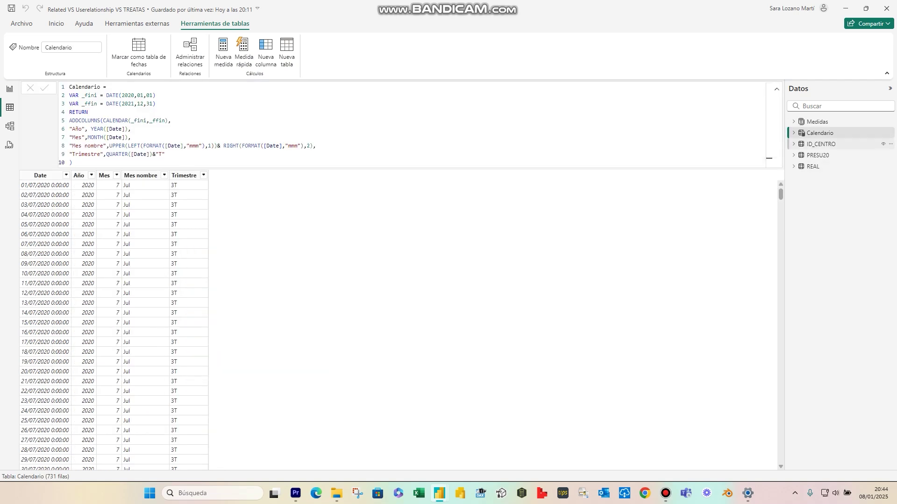
left_click(821, 144)
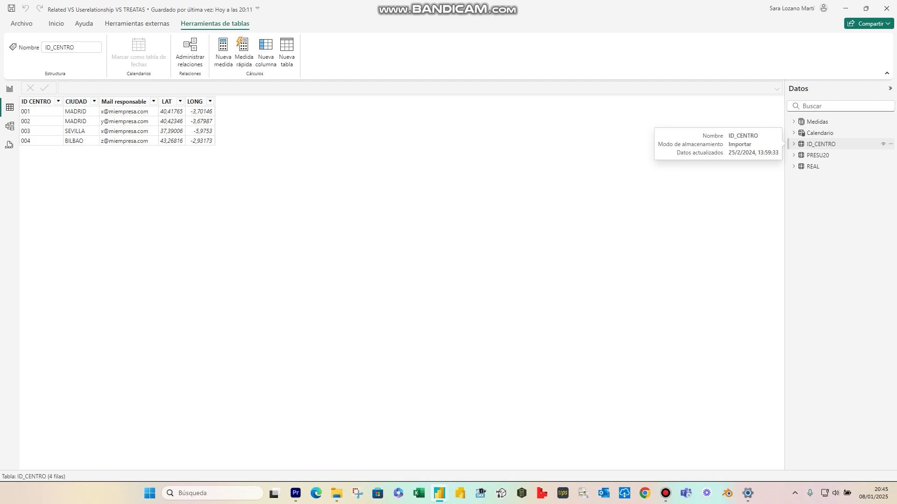
left_click(817, 155)
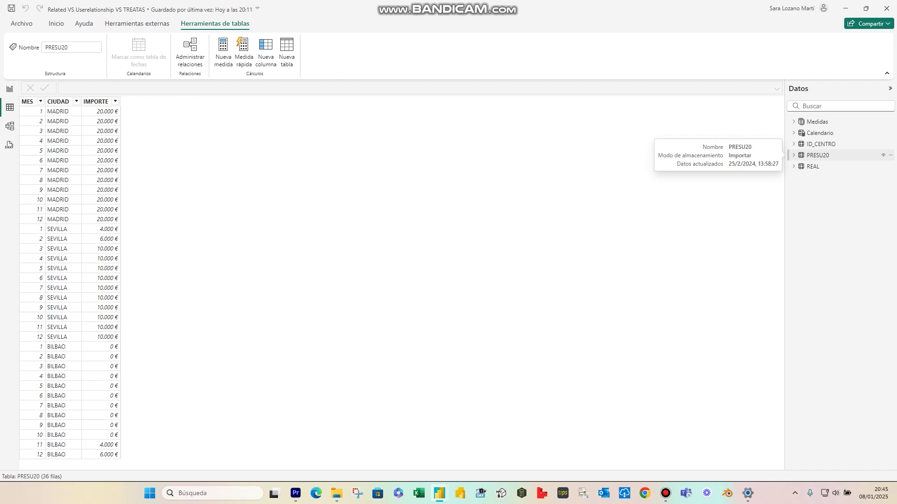
left_click(813, 166)
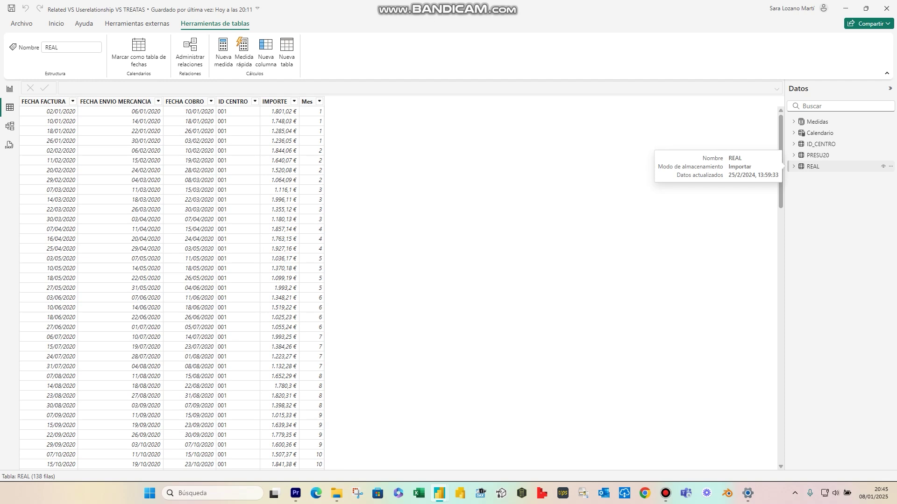
left_click(817, 155)
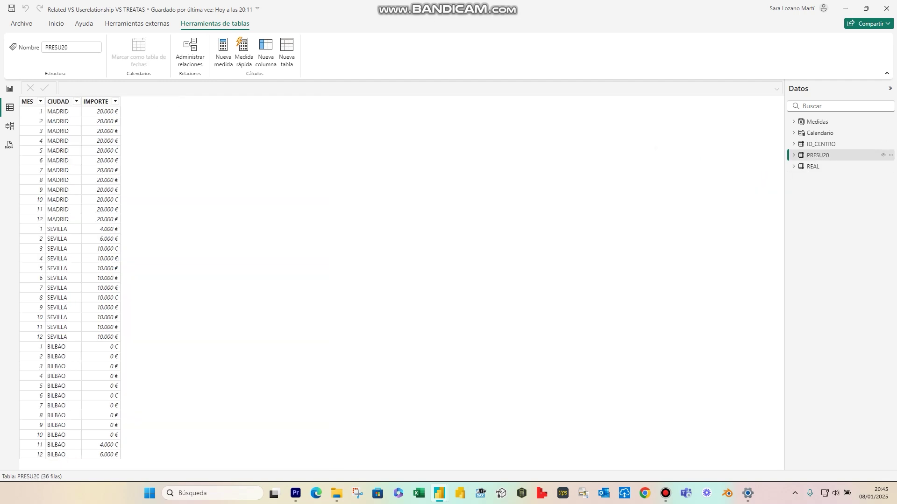
left_click(27, 101)
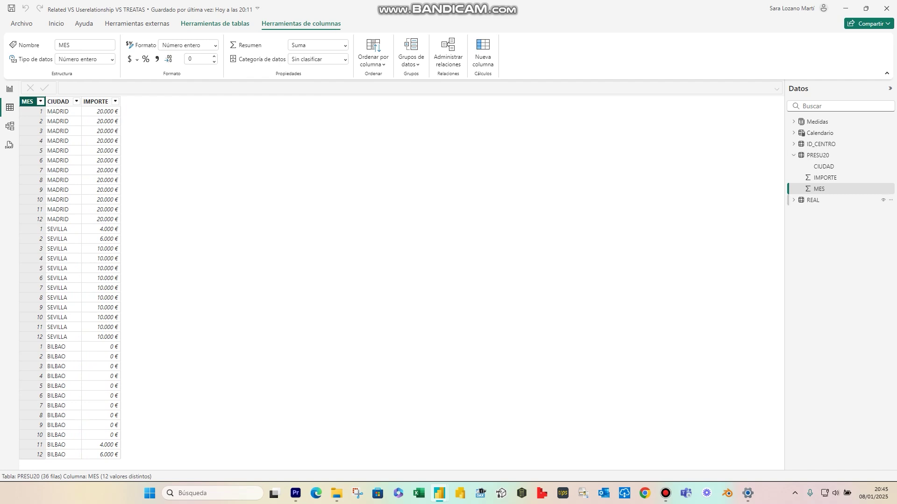
left_click(793, 155)
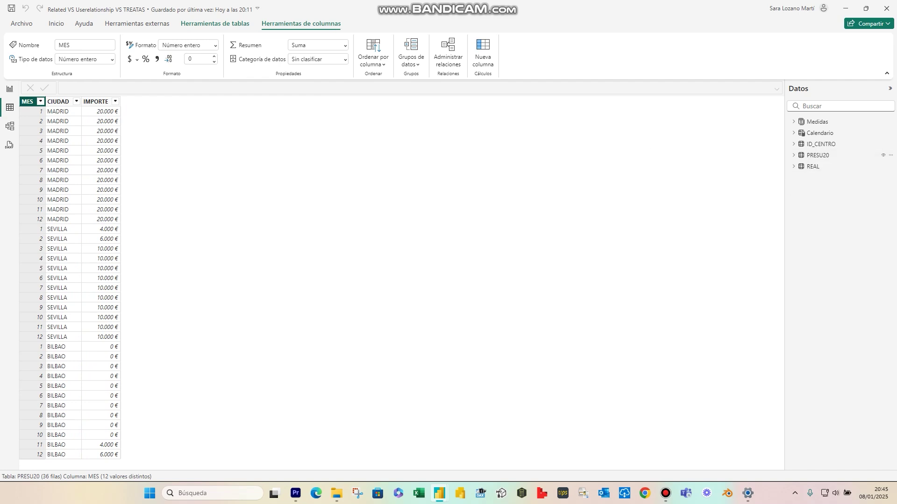
left_click(10, 126)
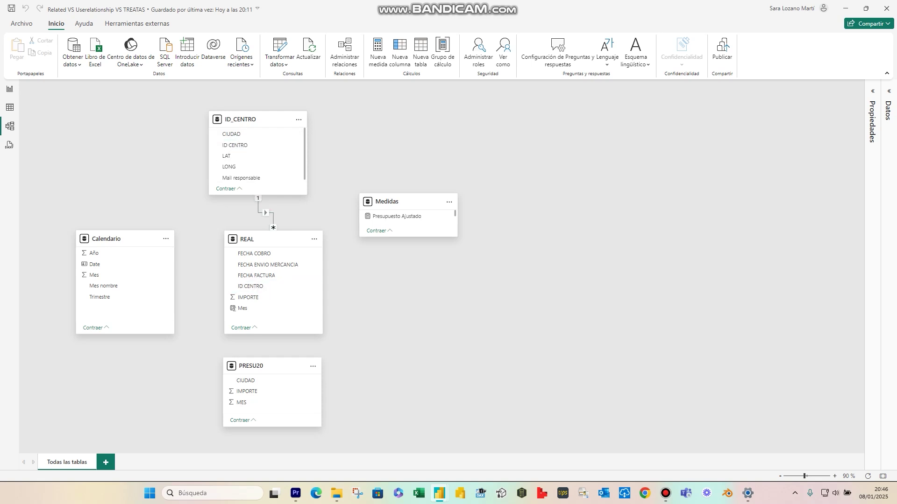
Step: Add a calculated column named Ciudad to the REAL table and start its formula with the RELATED function
left_click(10, 108)
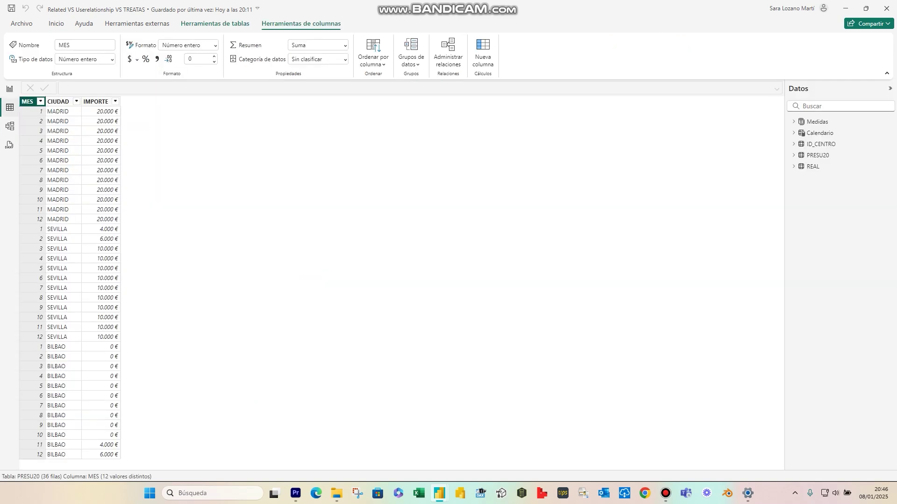
left_click(813, 166)
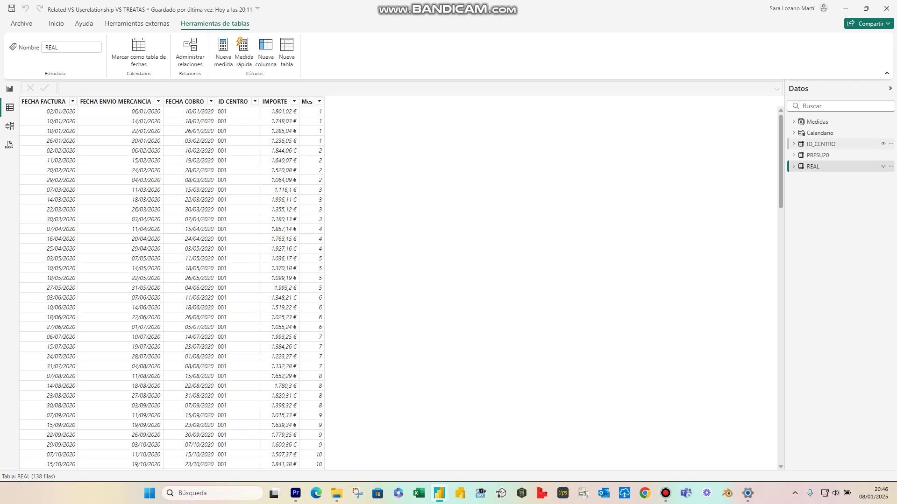
left_click(794, 144)
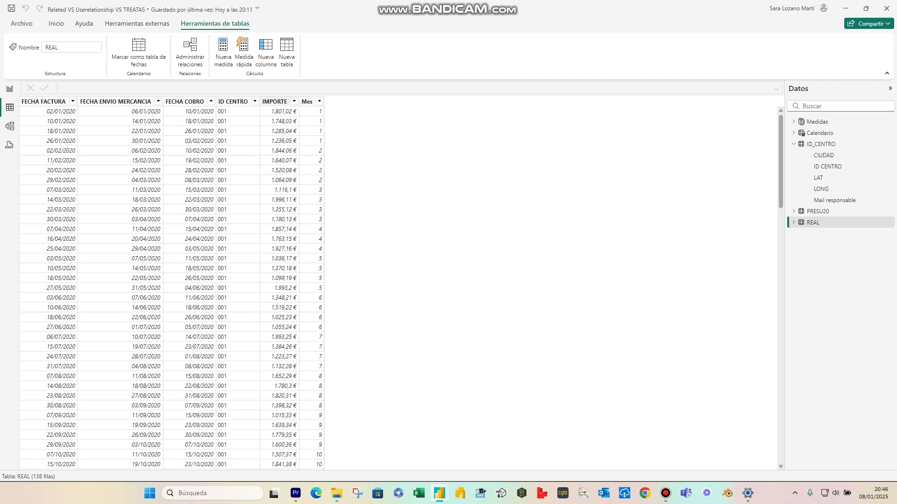
left_click(266, 52)
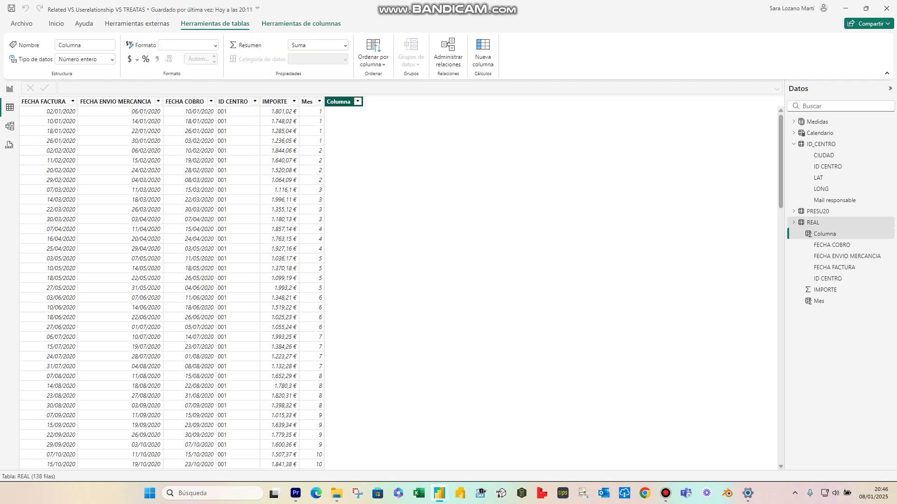
type("Ciudad = re")
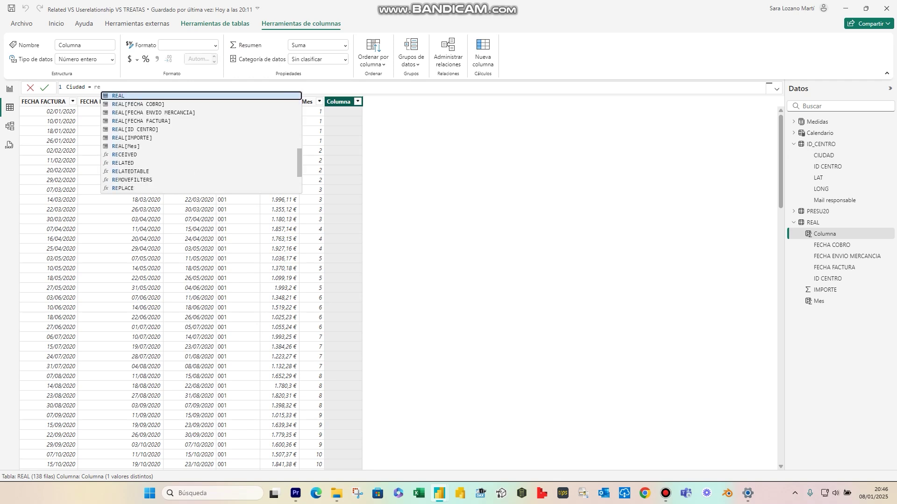
type("la")
key("Tab")
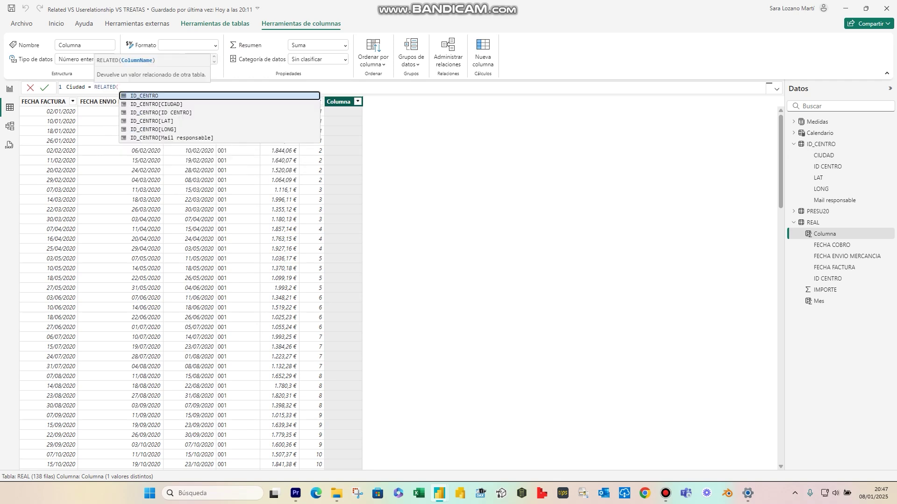
Step: Shorten the Ciudad formula's function to RE, compare the suggestions RELATED, RELATEDTABLE and USERELATIONSHIP for "REla", and reinsert RELATED
key("BackSpace")
key("BackSpace")
key("BackSpace")
key("BackSpace")
key("BackSpace")
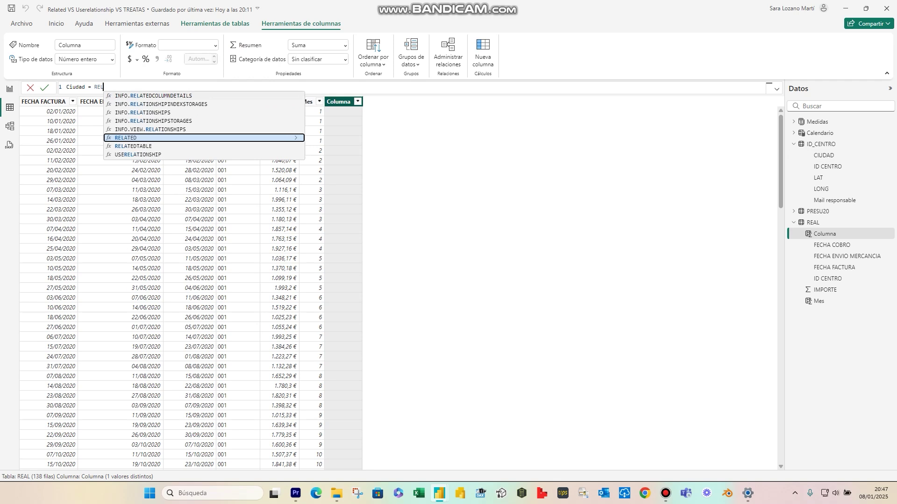
key("BackSpace")
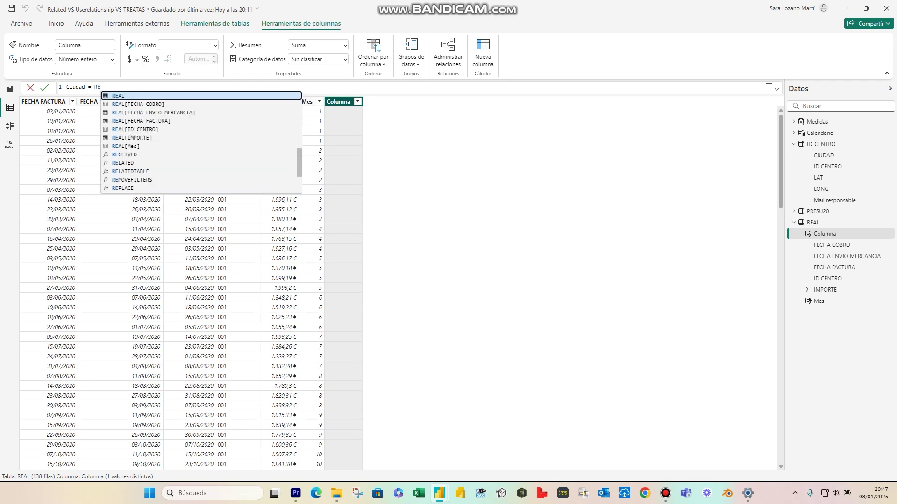
type("la")
key("Down")
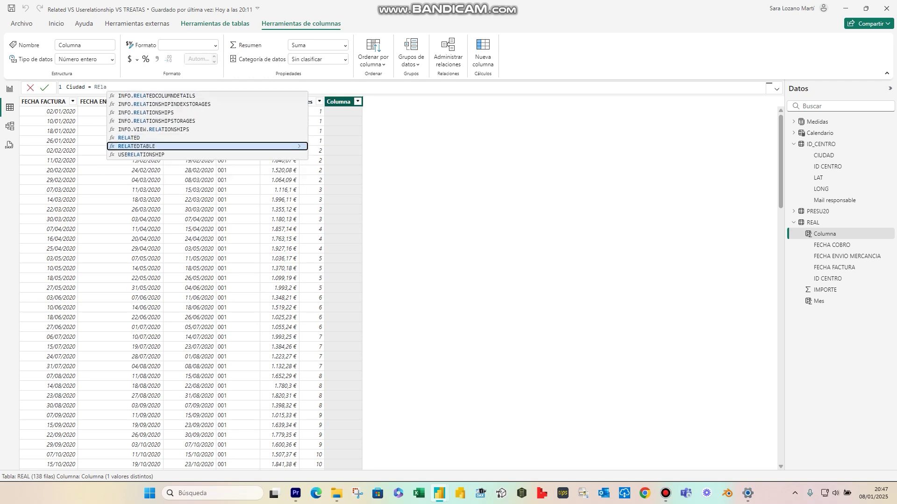
key("Down")
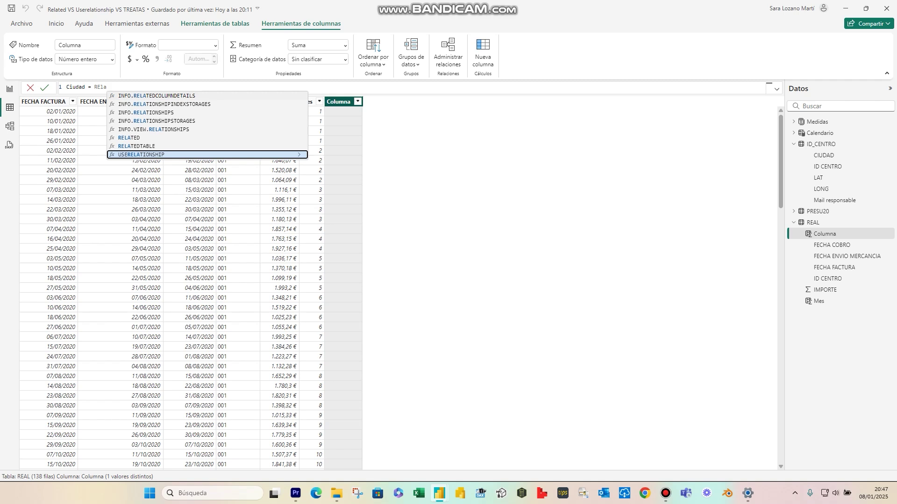
key("Up")
key("Up")
key("Down")
key("Down")
key("Up")
key("Up")
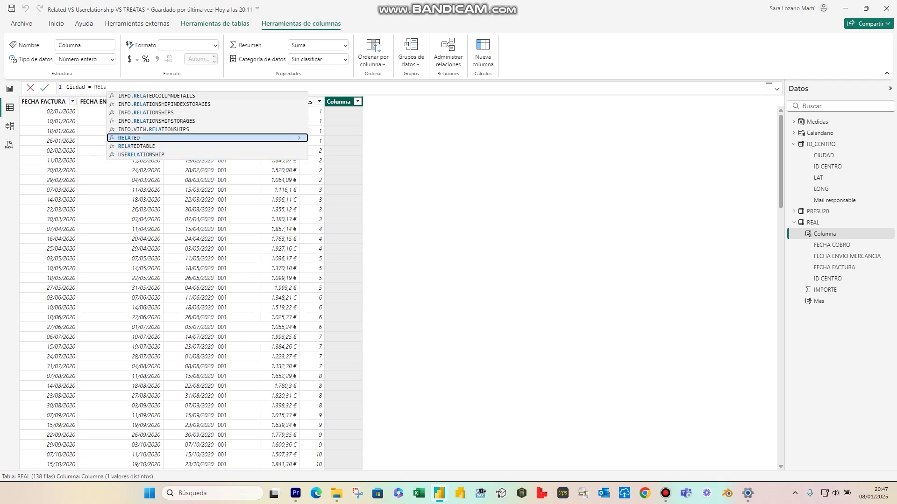
key("Tab")
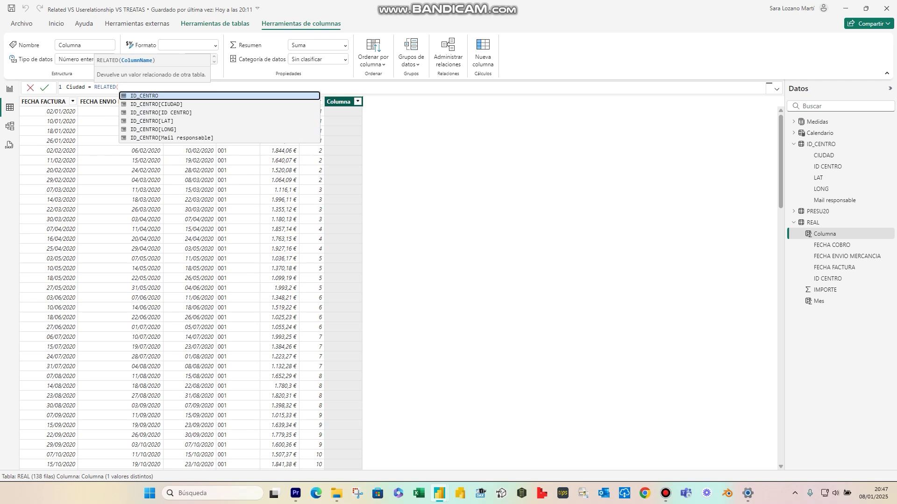
Step: Review the ID_CENTRO columns offered as the argument of RELATED
key("Down")
key("Down")
key("Down")
key("Down")
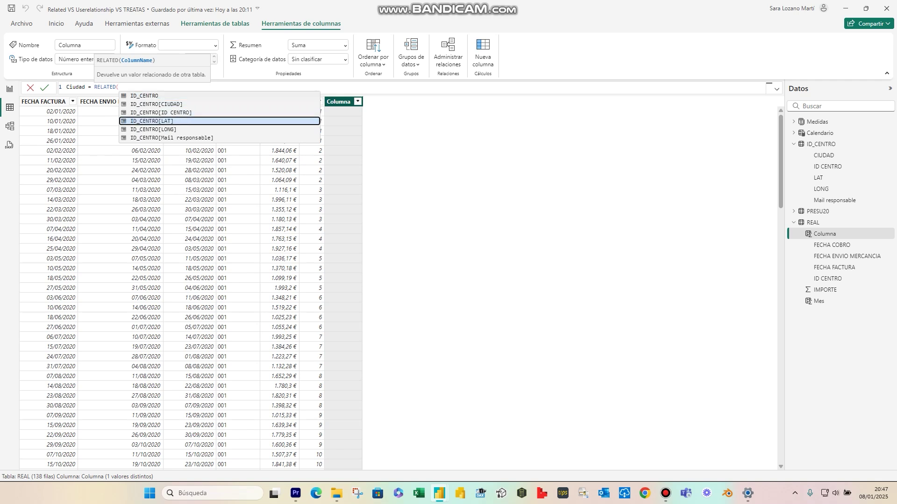
key("Up")
key("Up")
key("Up")
key("Up")
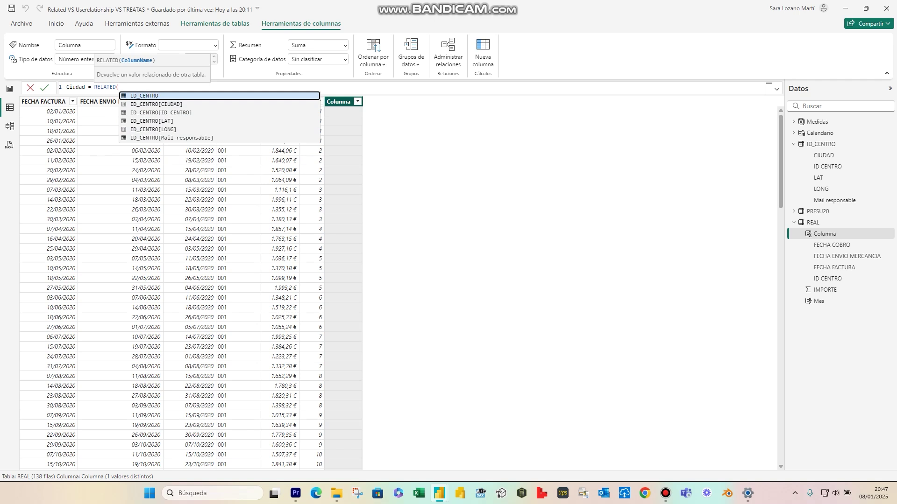
key("Down")
key("Down")
key("Down")
key("Down")
key("Down")
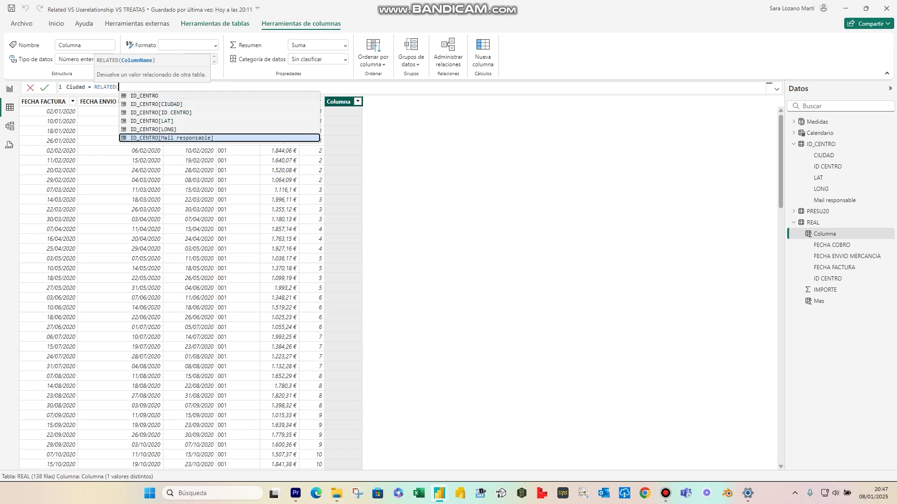
Step: Complete the Ciudad column formula as RELATED(ID_CENTRO[CIUDAD]) and commit it
key("Up")
key("Up")
key("Up")
key("Up")
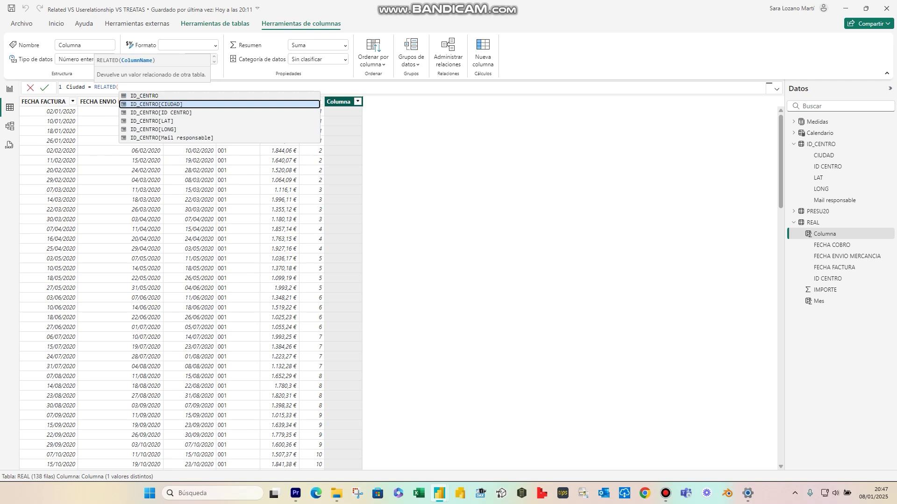
key("Tab")
type(")")
key("Return")
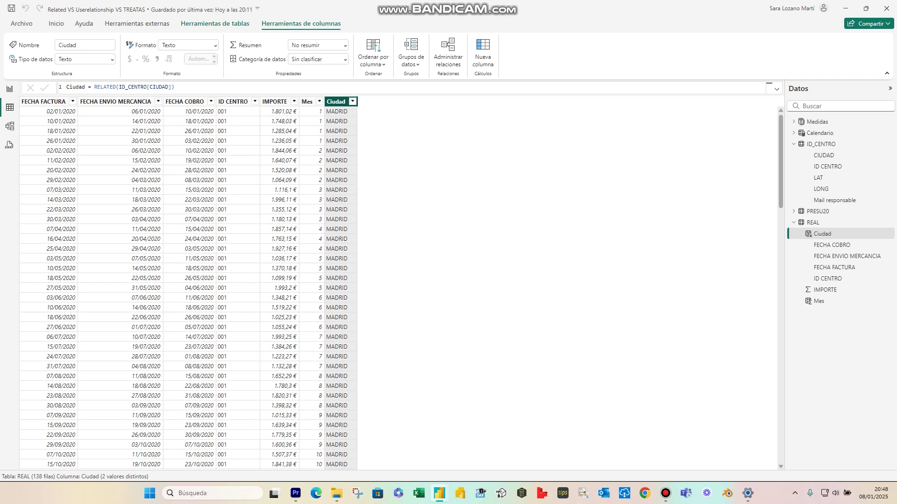
left_click(767, 87)
left_click_drag(94, 87, 174, 87)
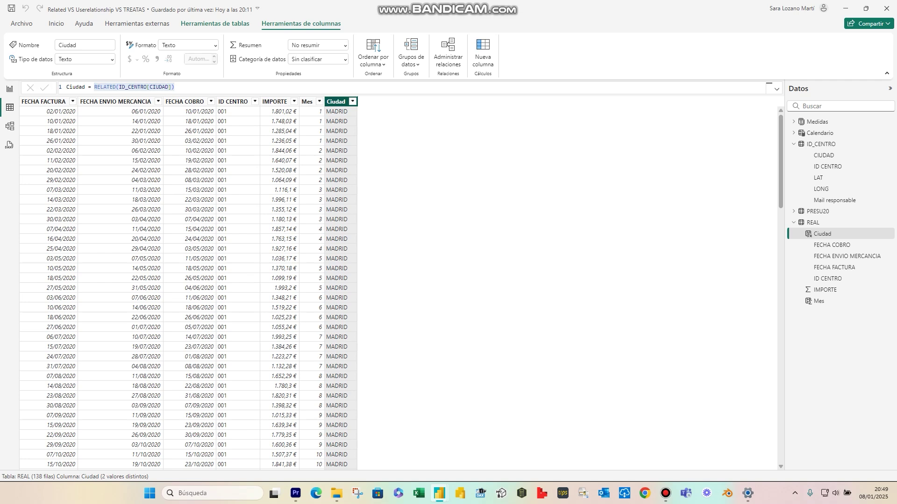
Step: Create an active one-to-many relationship in the model from Date in Calendario to FECHA FACTURA in REAL, with single cross-filter direction
left_click(10, 126)
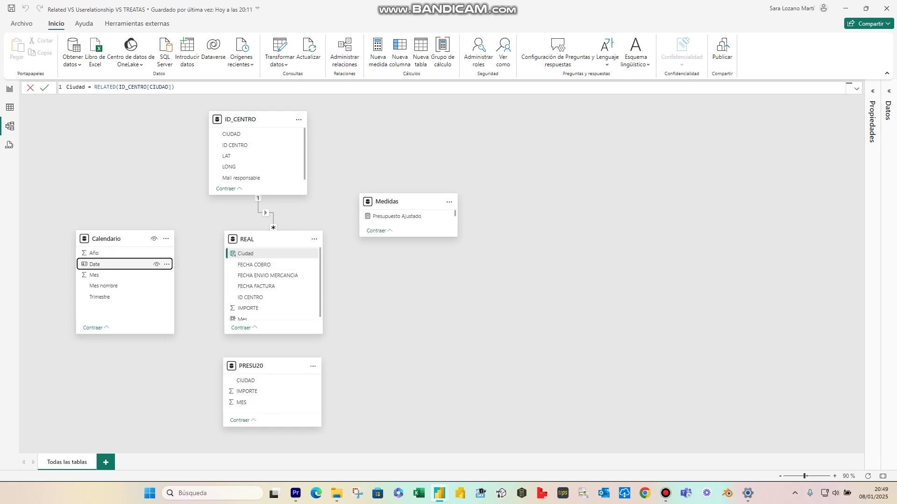
left_click_drag(116, 265, 267, 286)
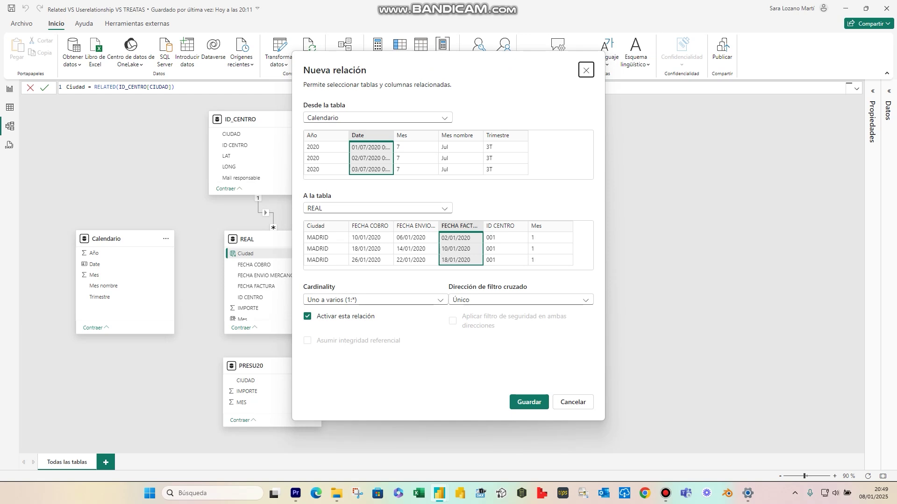
left_click(528, 402)
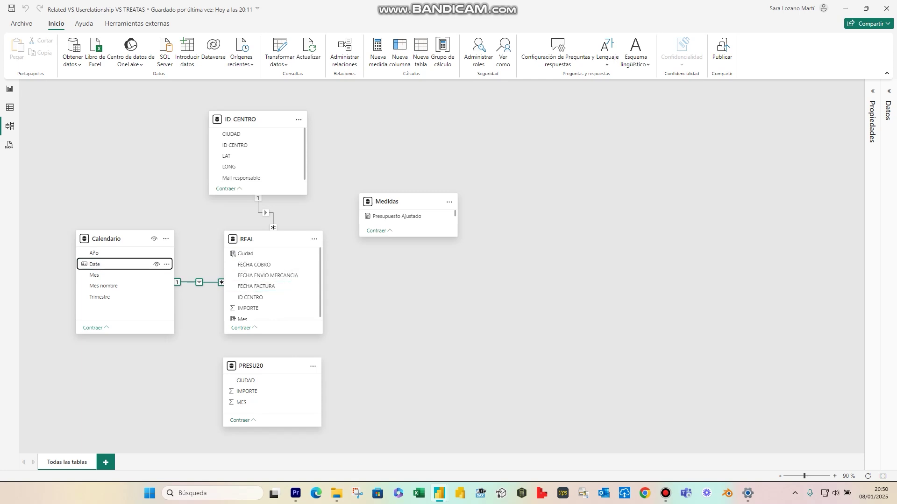
Step: Create inactive one-to-many relationships from Date in Calendario to FECHA ENVIO MERCANCIA and to FECHA COBRO in REAL
left_click_drag(94, 265, 245, 276)
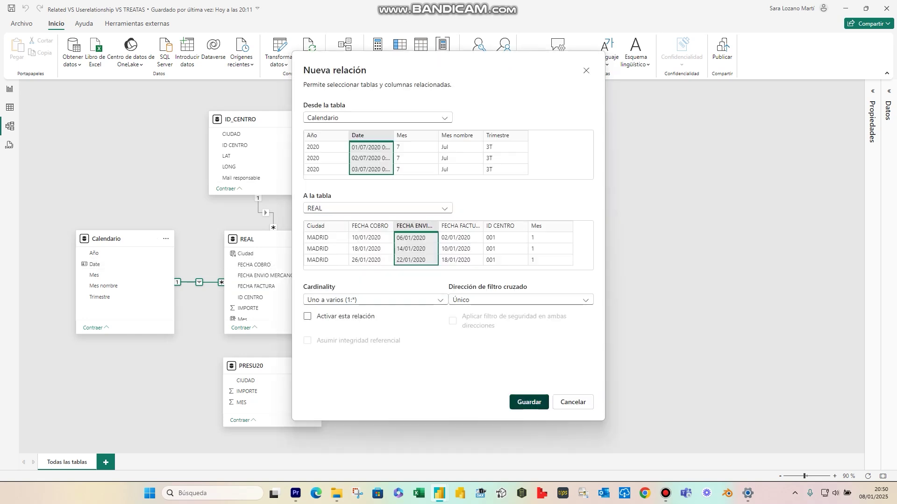
left_click(529, 402)
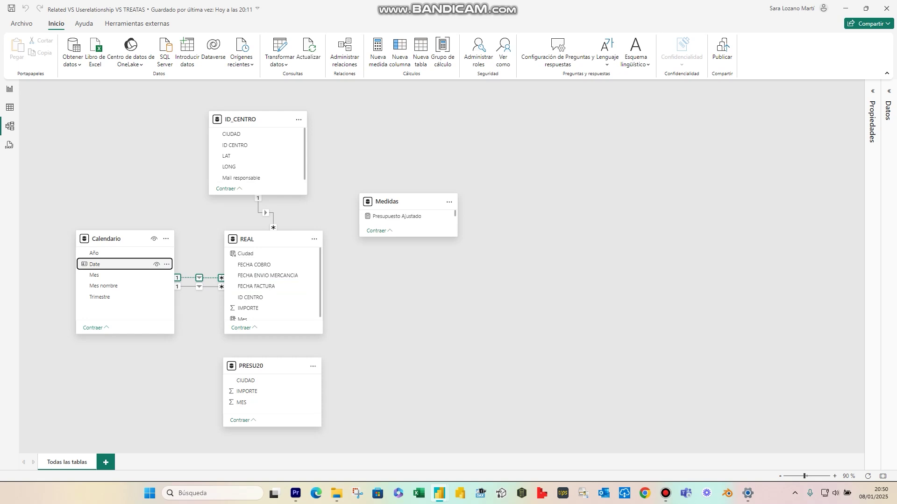
left_click_drag(96, 265, 241, 264)
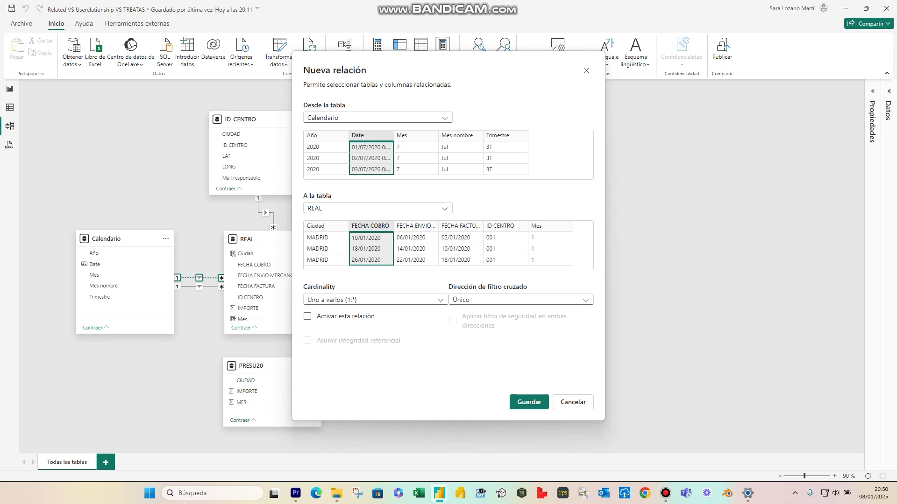
left_click(528, 402)
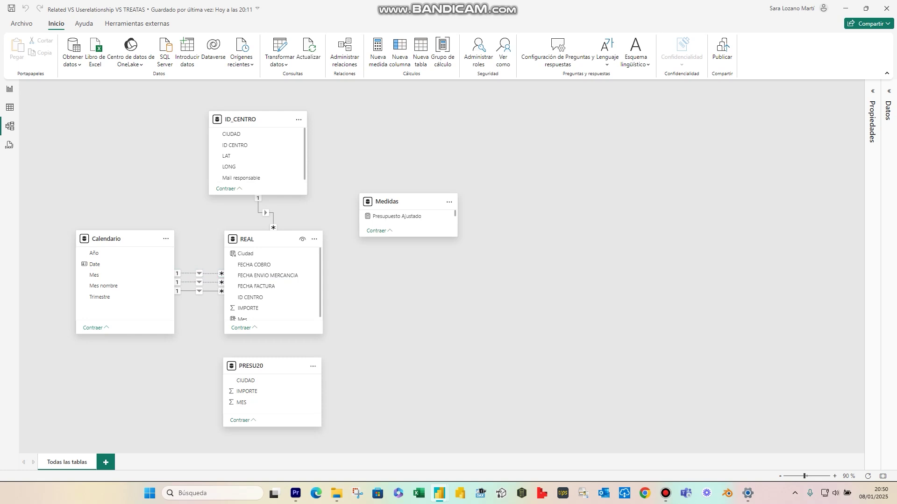
Step: In the report view, add a measure named Ventas FF to the Medidas table and begin its formula with SUM
left_click(10, 89)
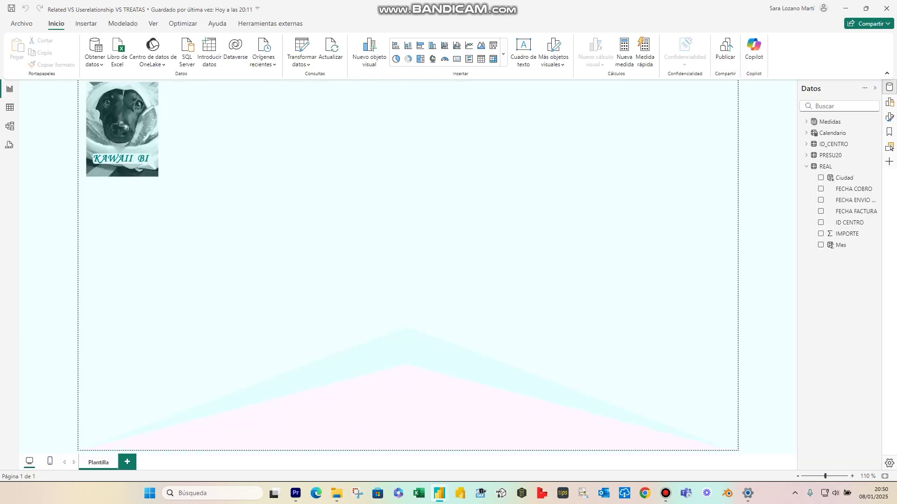
key("Left")
key("shift+F10")
key("Down")
key("Return")
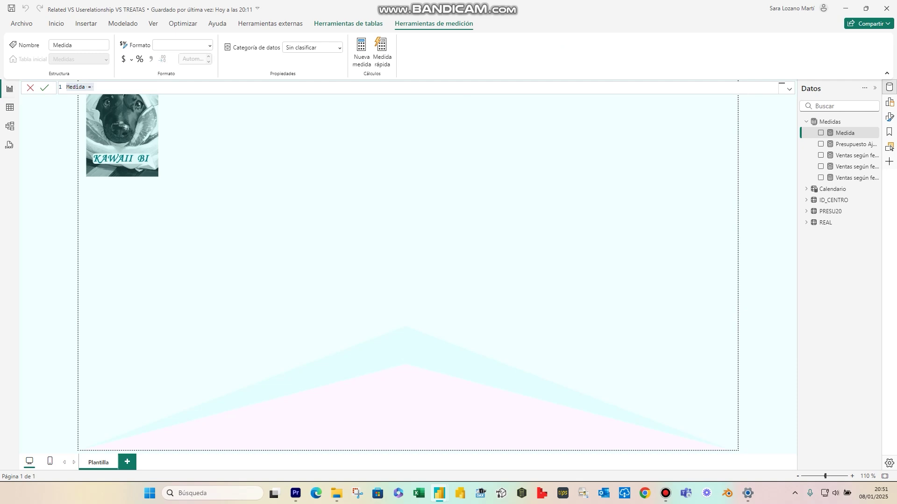
type("Ventas")
type(" =")
type("F")
type(" =")
type("SUM(")
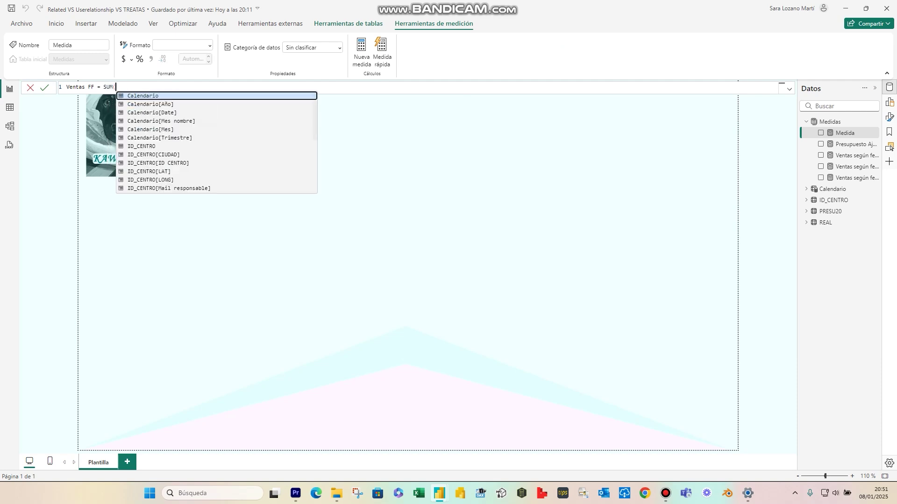
Step: Complete the Ventas FF formula as SUM(REAL[IMPORTE]) and commit it
type("real")
key("Down")
key("Down")
key("Down")
key("Down")
key("Down")
key("Down")
key("Tab")
type(")")
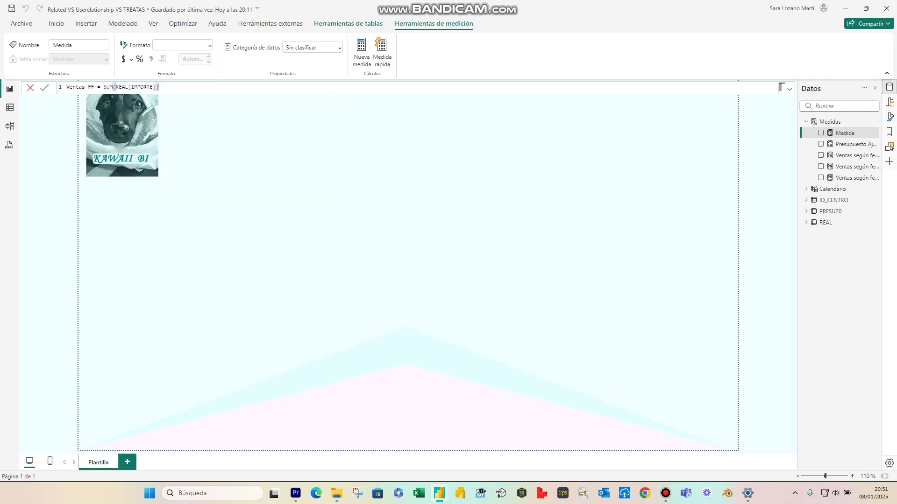
key("Return")
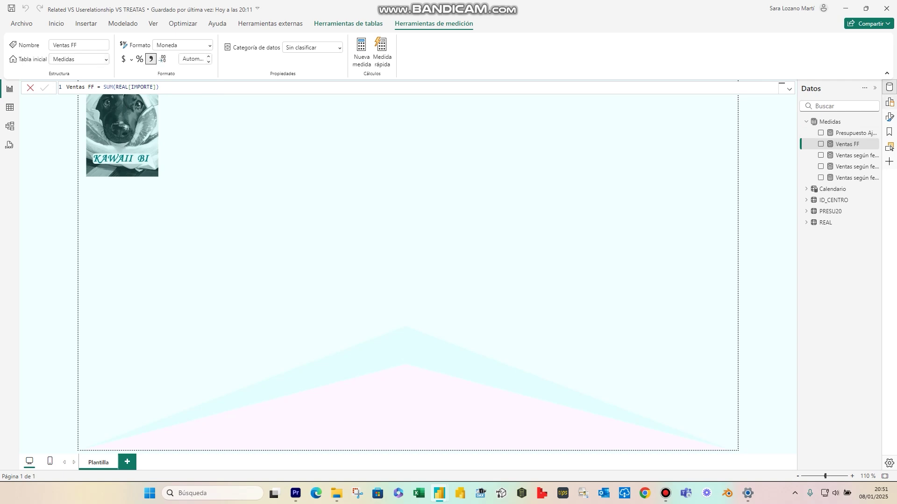
Step: Insert an empty matrix visual on the report page, move it to the middle and enlarge it
left_click(889, 102)
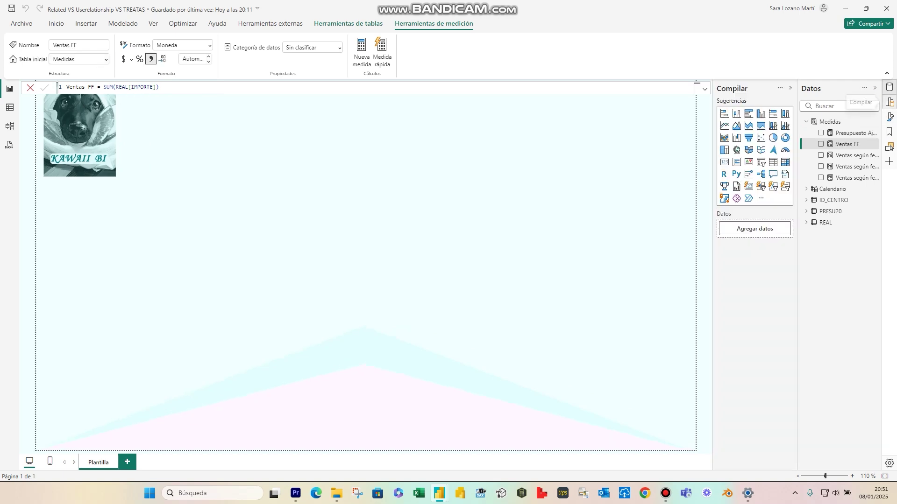
left_click(785, 162)
left_click_drag(81, 206, 227, 178)
left_click_drag(269, 270, 561, 354)
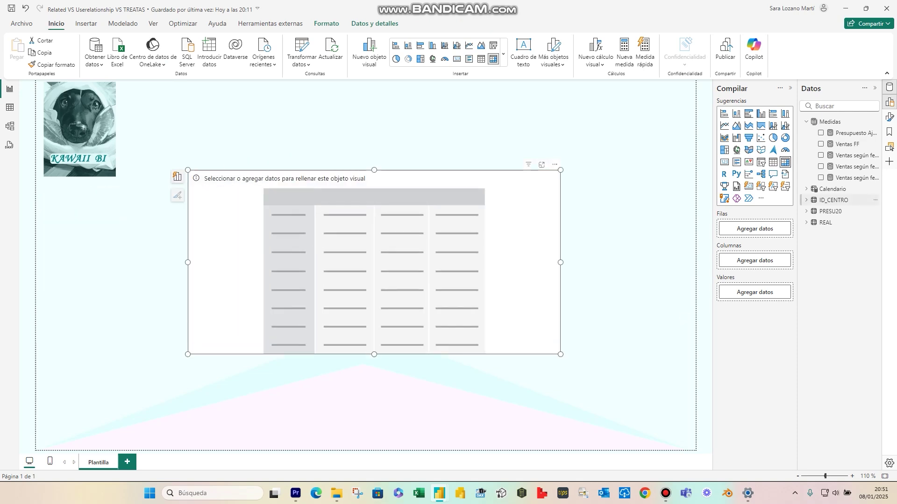
Step: Fill the matrix with Mes from Calendario as rows and the Ventas FF measure as values
left_click(832, 189)
left_click(821, 222)
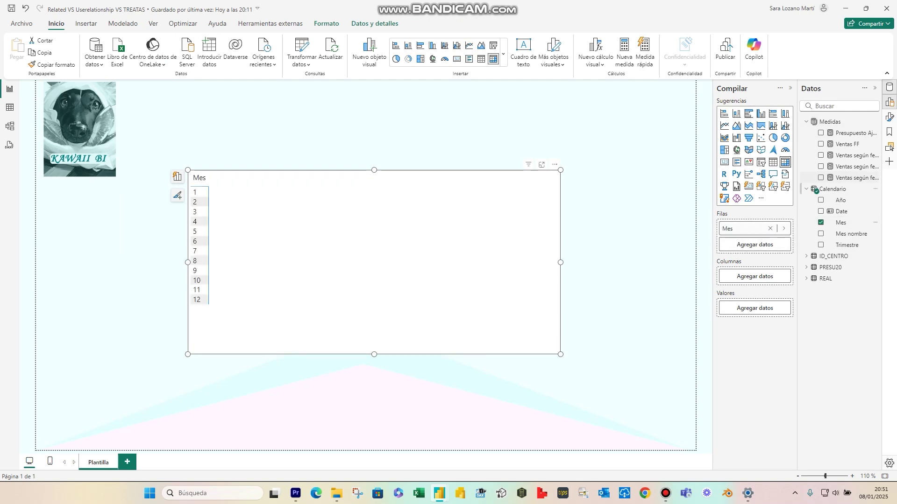
left_click_drag(847, 144, 752, 308)
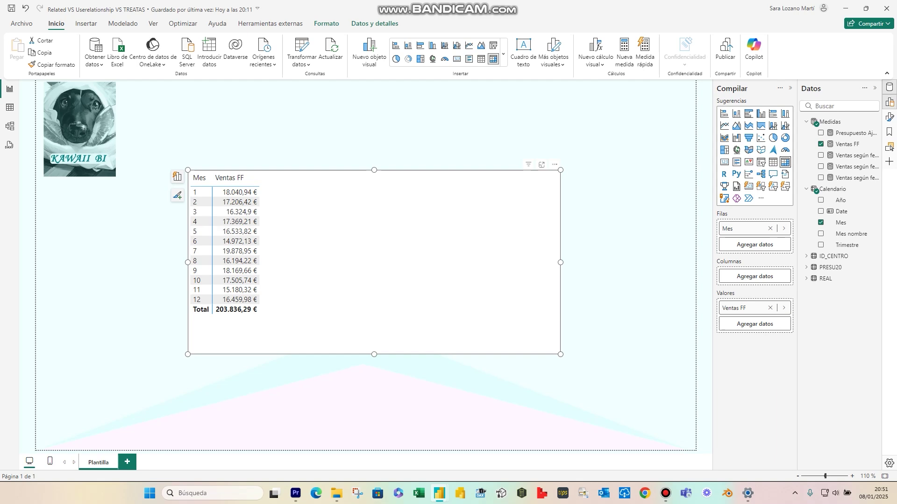
Step: Add a measure named Ventas FE to the Medidas table and begin its formula with CALCULATE over [Ventas FF]
right_click(833, 120)
key("Escape")
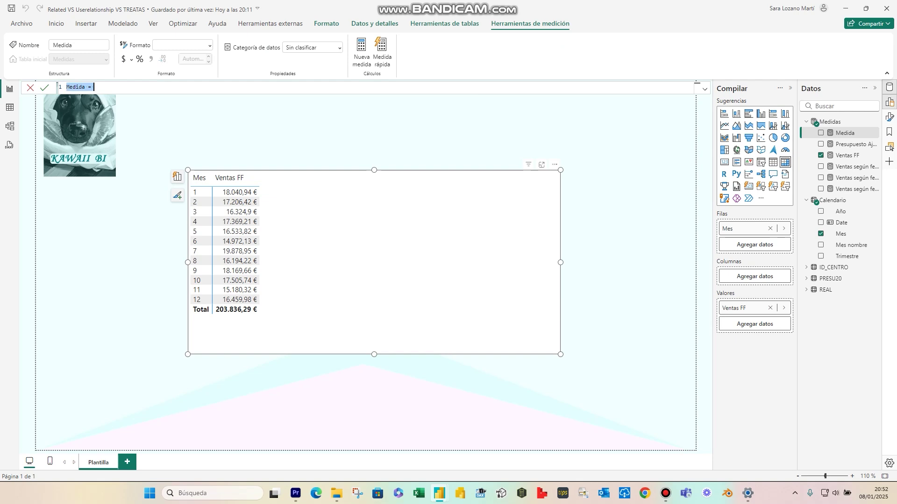
type("Ventas")
type(" FF")
type(" =")
type("CALCULATE(")
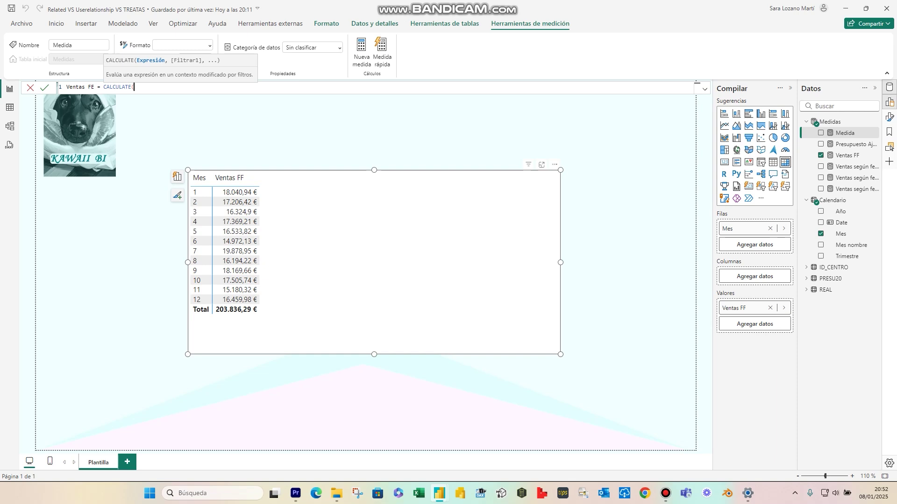
type("[Ventas FF], ")
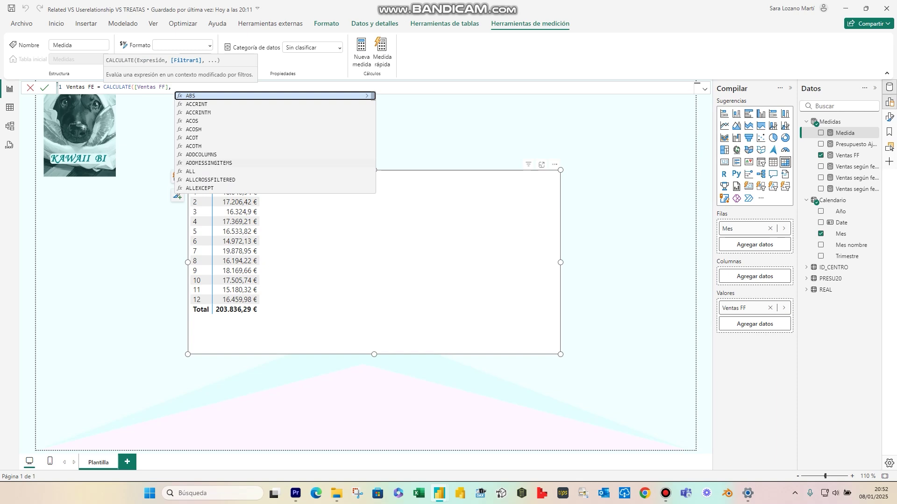
Step: Add USERELATIONSHIP as the filter of the Ventas FE formula, with Calendario[Date] as its first column
type("use")
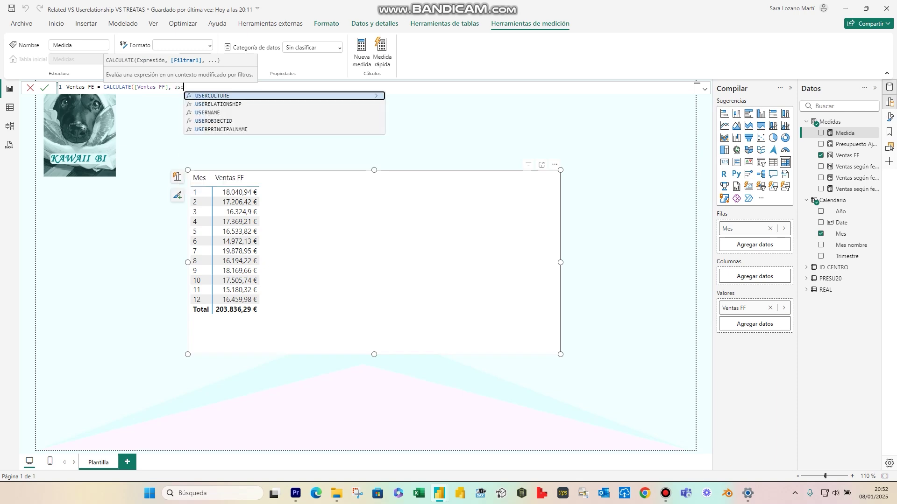
key("Down")
key("Tab")
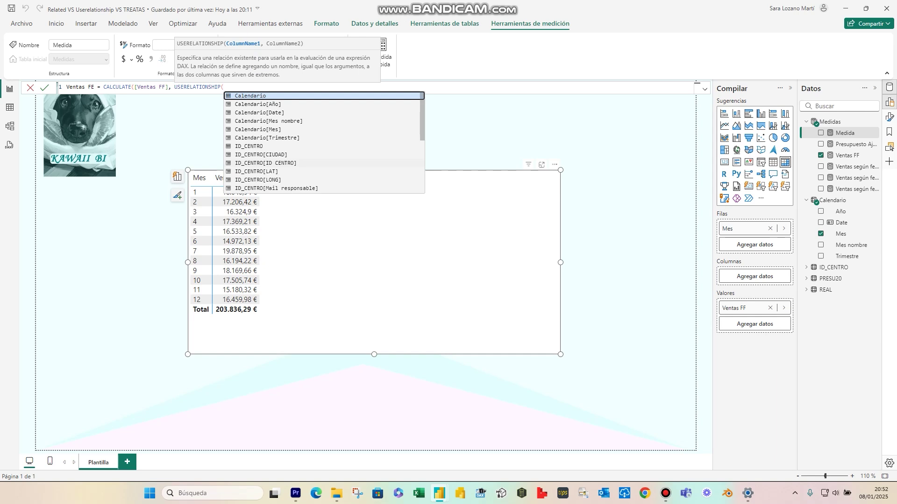
type("cal")
key("Down")
key("Down")
key("Tab")
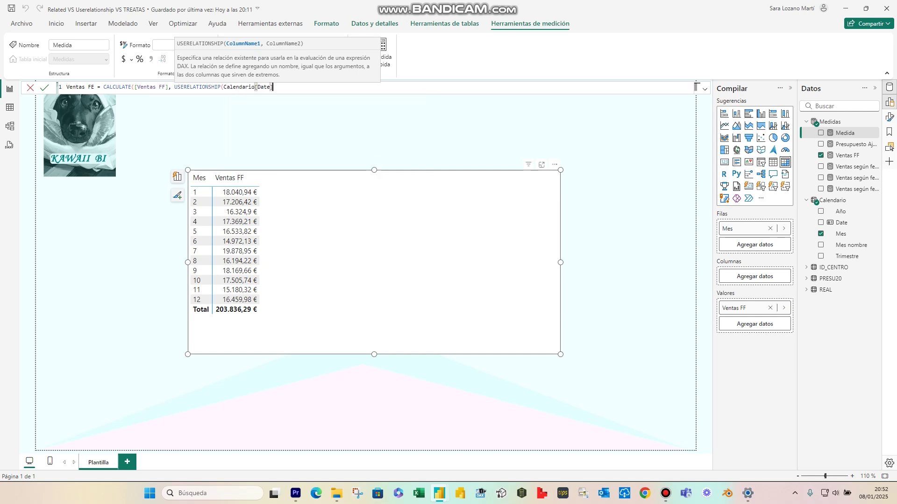
Step: Set REAL[FECHA ENVIO MERCANCIA] as the second column of USERELATIONSHIP in the Ventas FE formula
type(",")
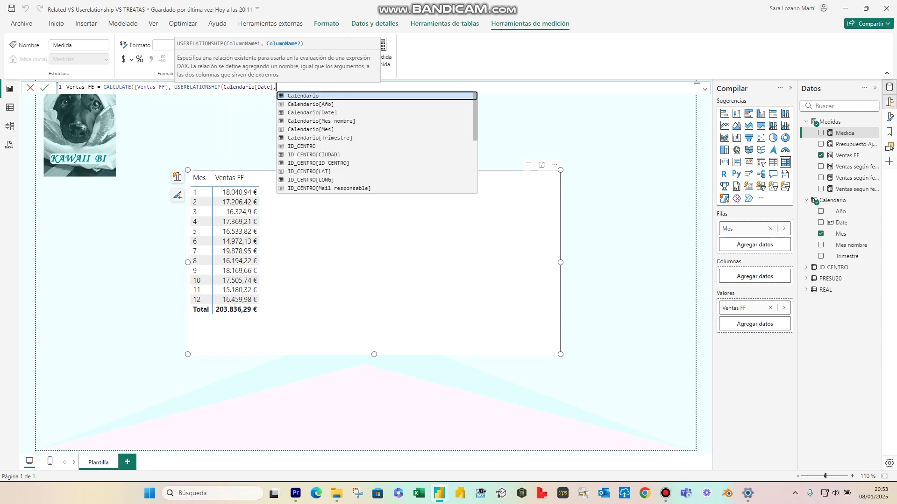
type("rea")
key("Down")
key("Down")
key("Down")
key("Down")
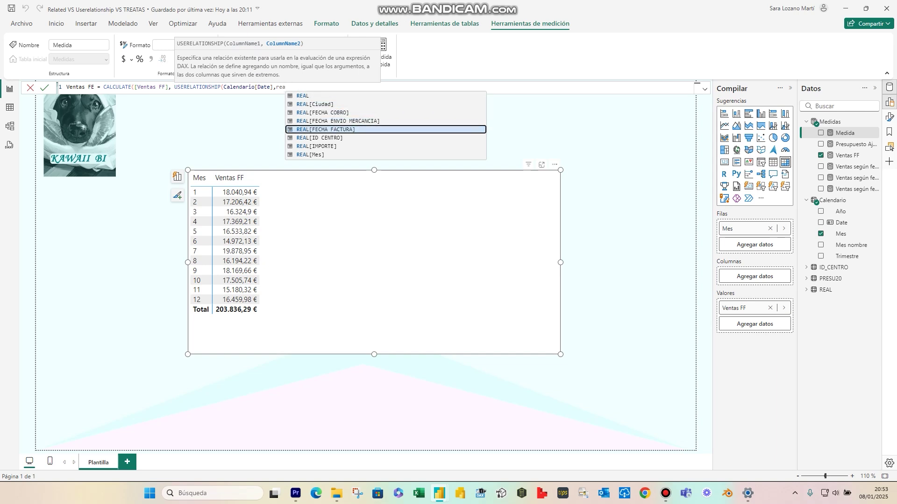
key("Up")
key("Tab")
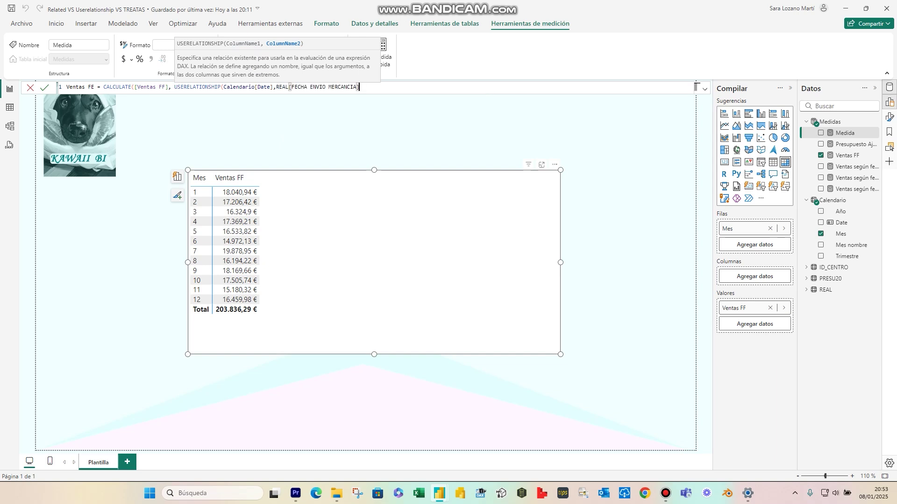
Step: Close and commit the Ventas FE formula, and add the measure to the matrix values
type(")")
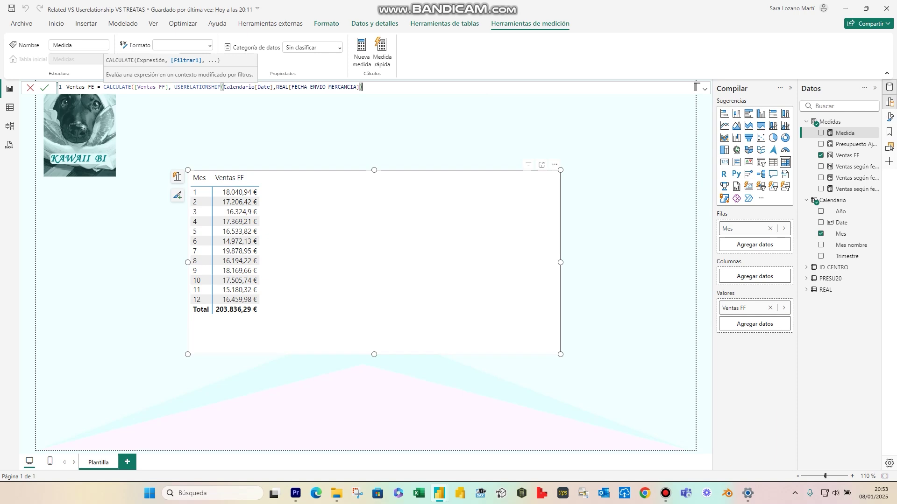
left_click_drag(223, 87, 359, 87)
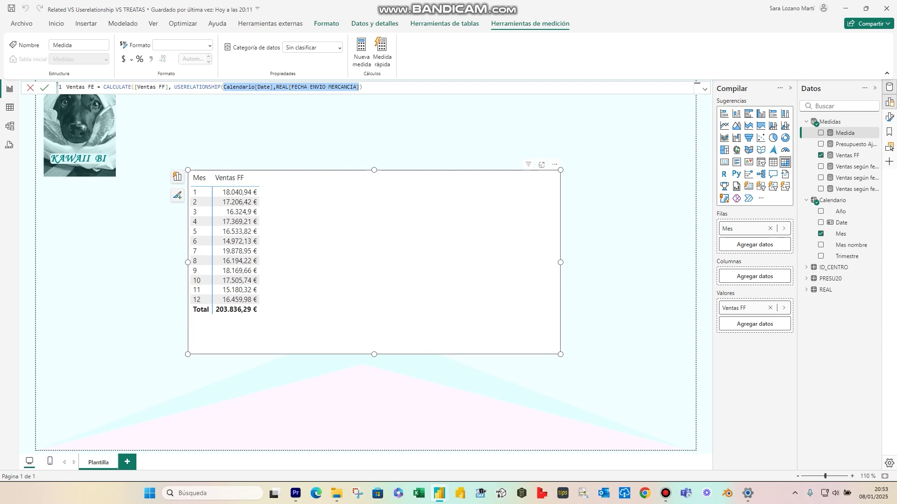
left_click(696, 87)
type(")")
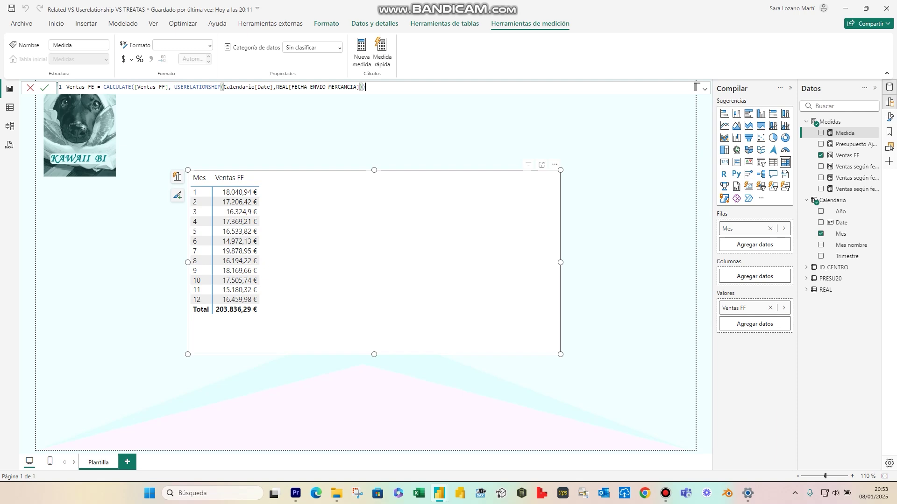
key("Return")
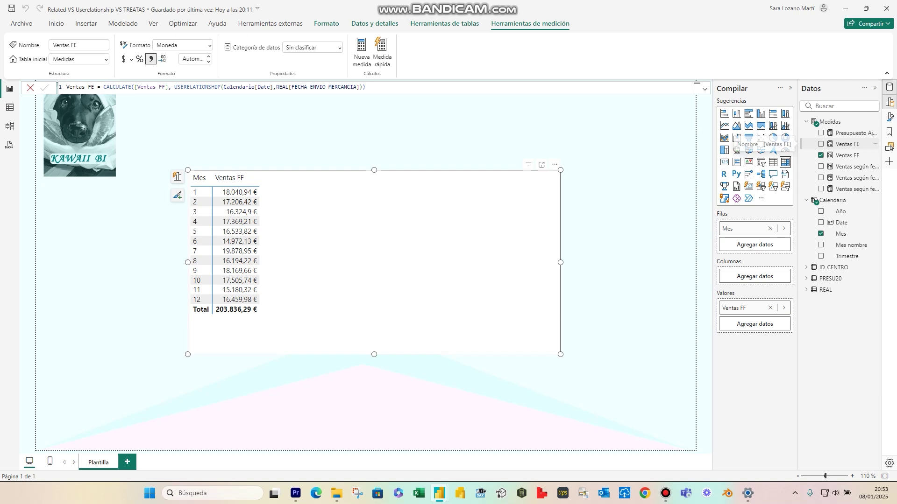
left_click(821, 144)
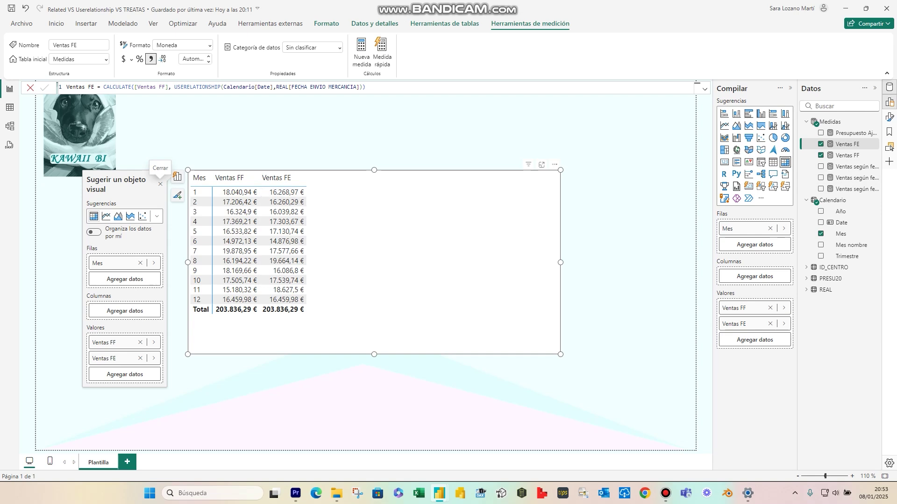
Step: Compare the USERELATIONSHIP part of the Ventas FE formula with the calendar relationships in the model view
left_click_drag(174, 87, 362, 87)
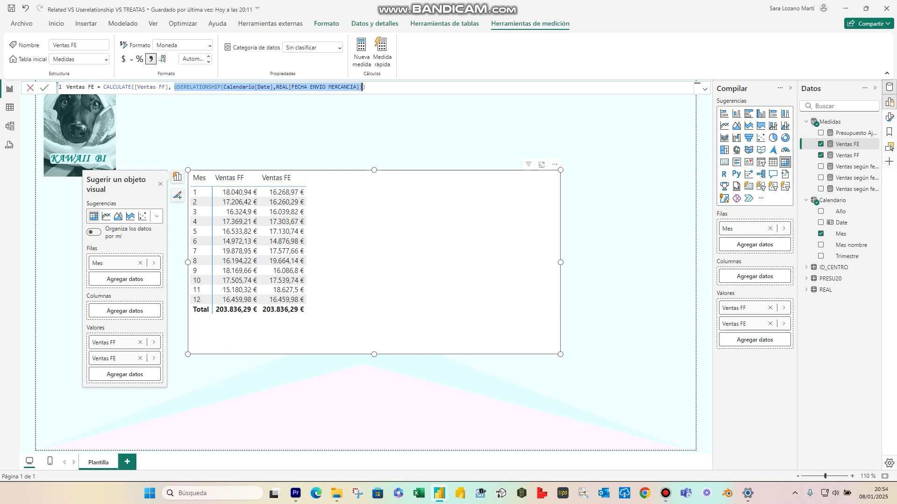
left_click(9, 126)
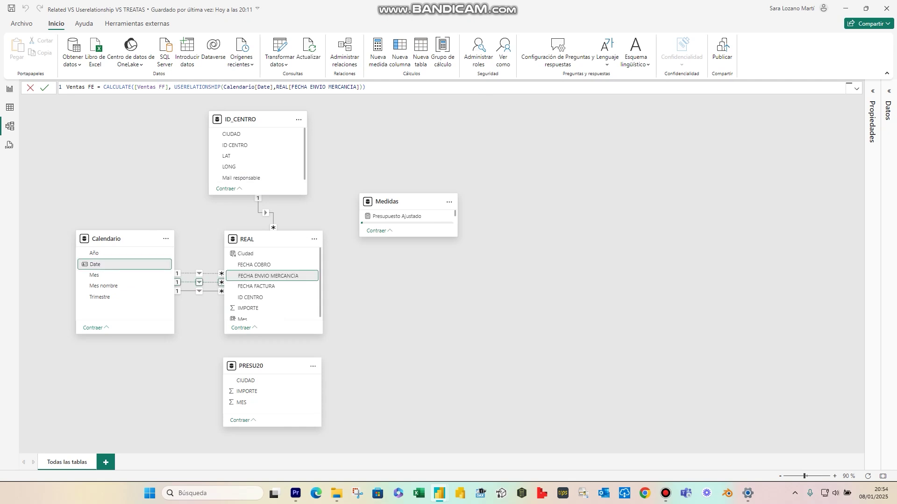
left_click(10, 89)
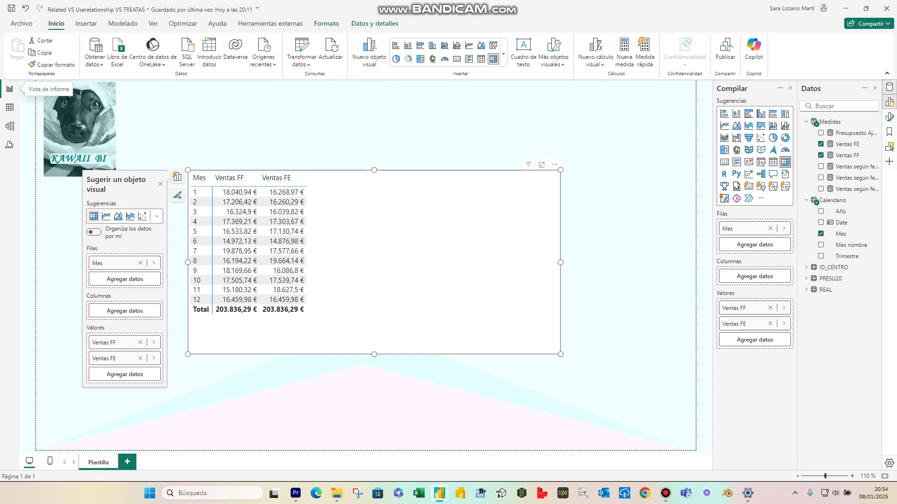
Step: Add a measure named Ventas FC to the Medidas table and begin its formula with CALCULATE over [Ventas FF]
right_click(831, 122)
key("Escape")
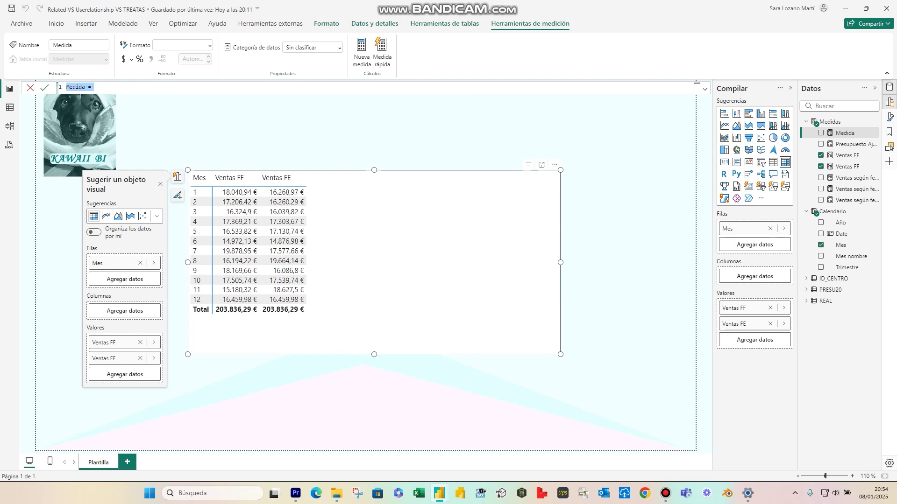
type("Ventas FC = CALCULATE(")
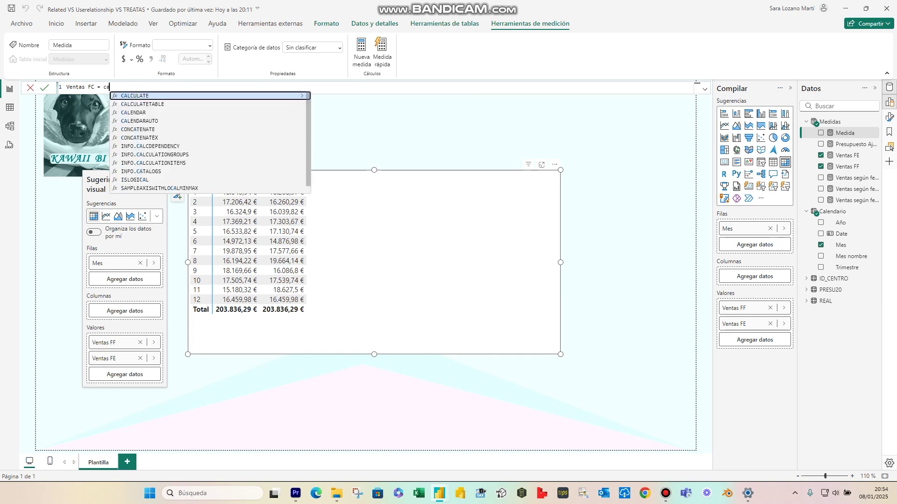
type("[Ventas FF]")
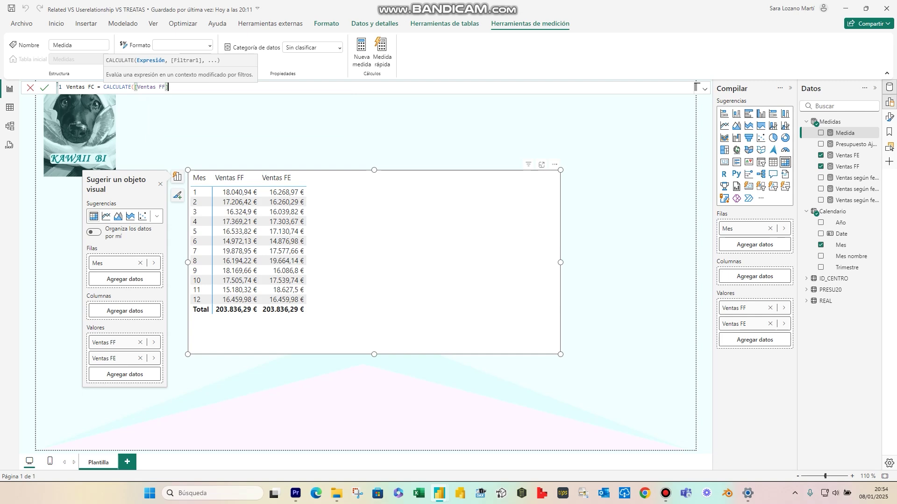
type(",")
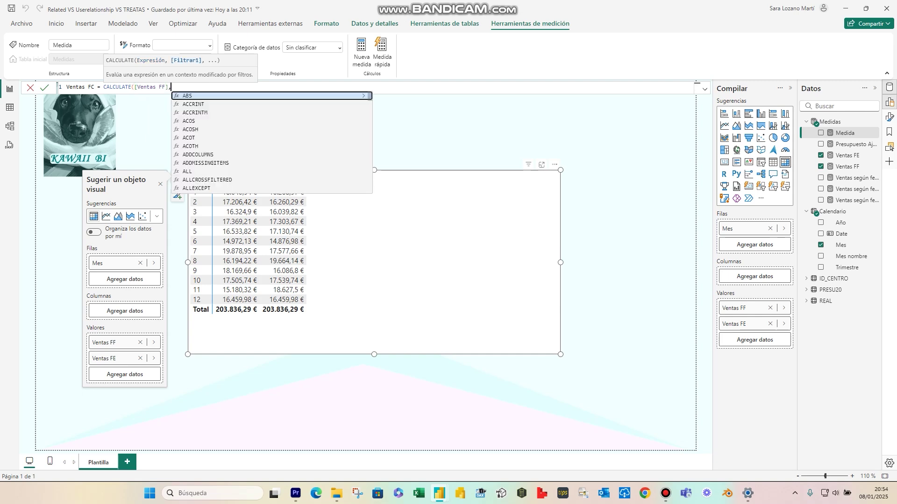
Step: Add USERELATIONSHIP as the filter in the Ventas FC formula, with Calendario[Date] as its first column
type("use")
key("Down")
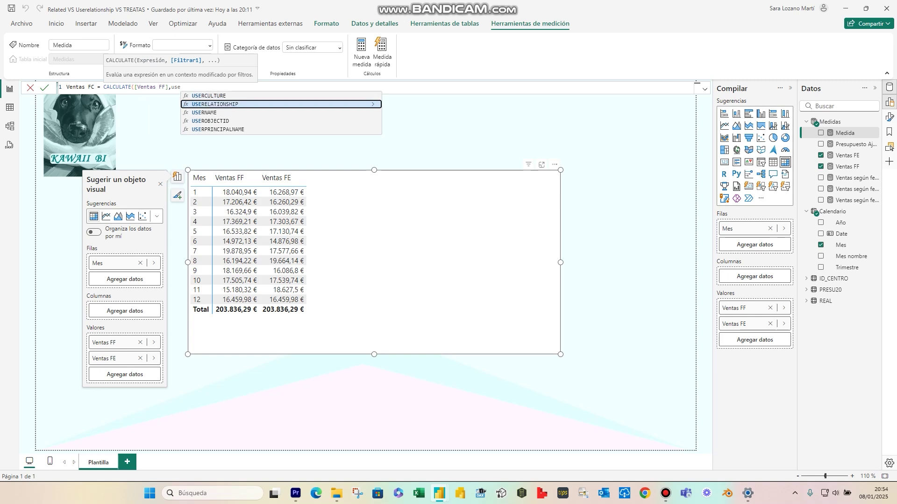
key("Tab")
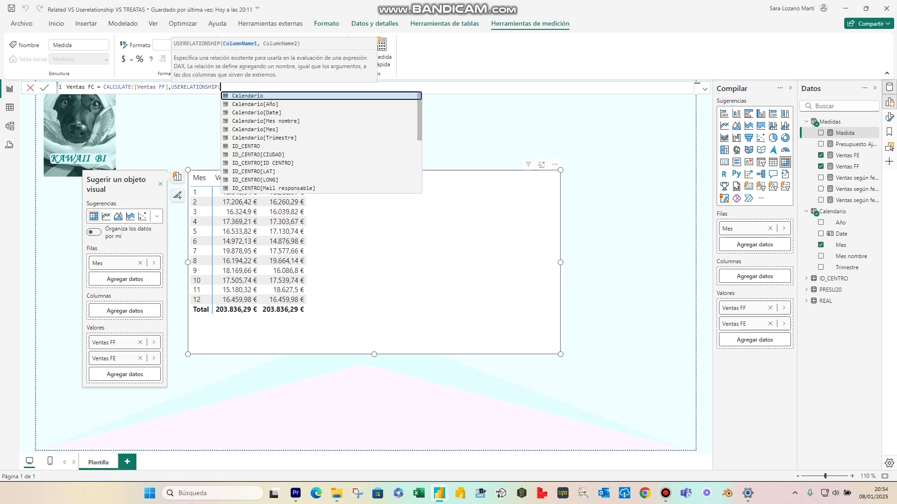
key("Down")
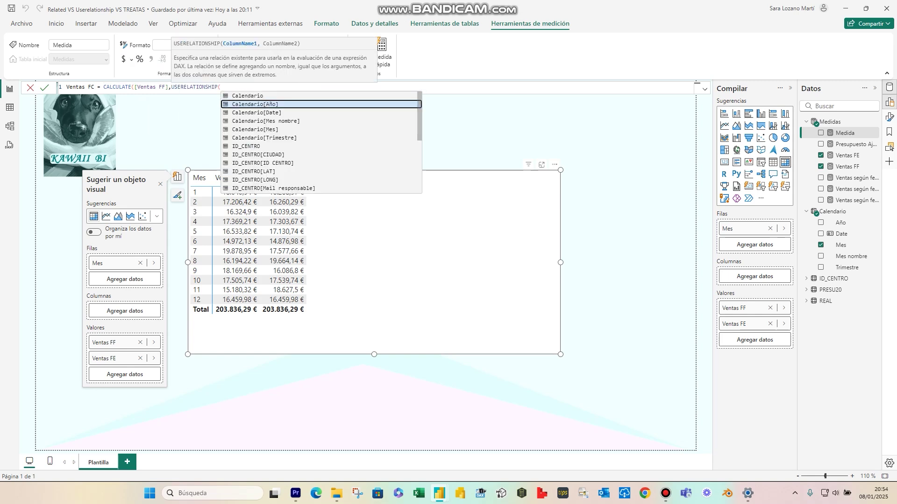
key("Down")
key("Tab")
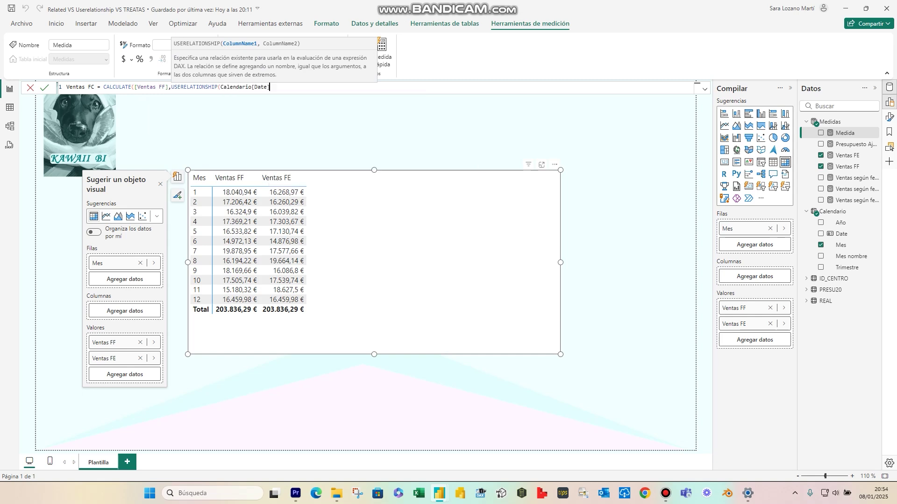
type(")")
key("Return")
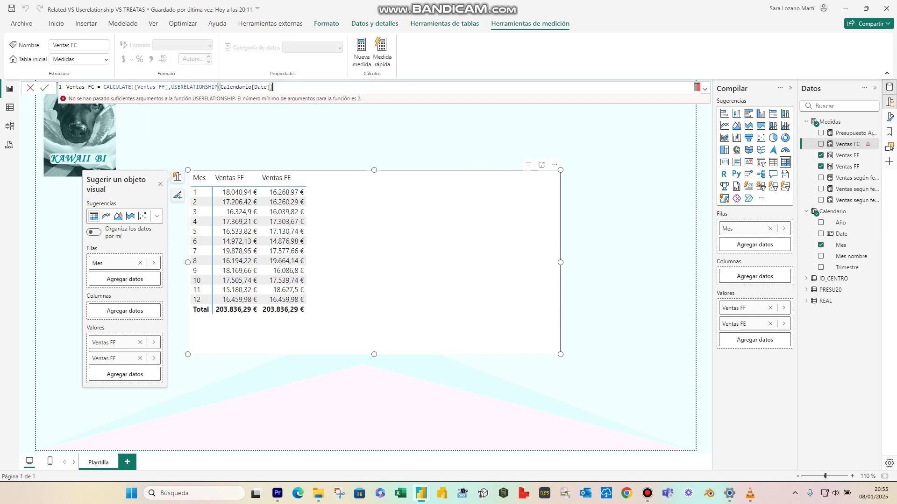
Step: Complete the Ventas FC formula with REAL[FECHA COBRO] as the second USERELATIONSHIP column, and add the measure to the matrix
type(",")
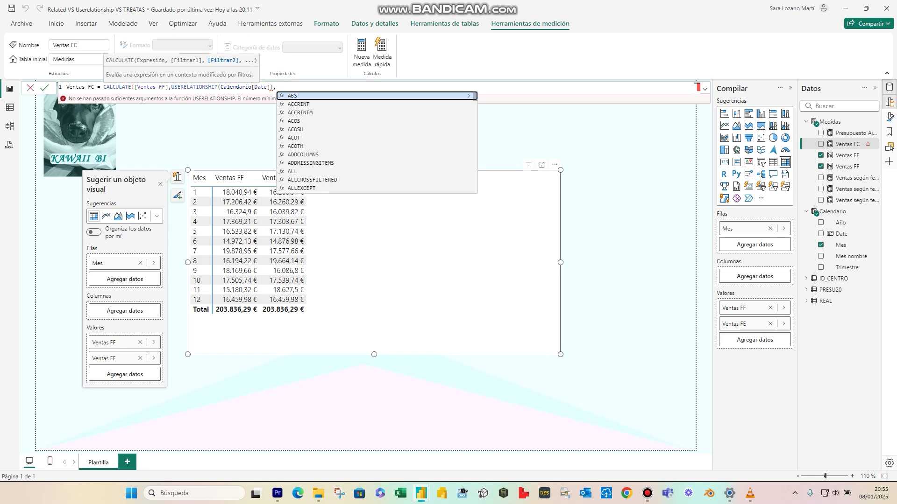
key("BackSpace")
key("BackSpace")
type(",")
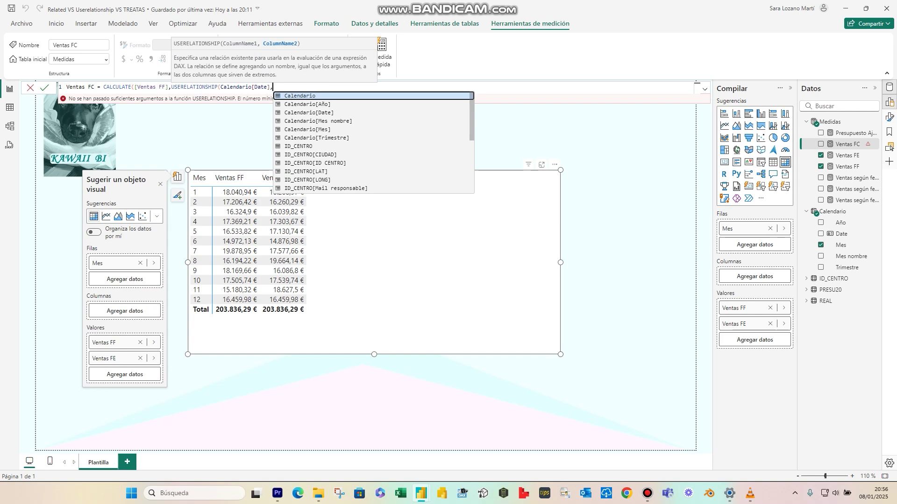
type("real")
key("Down")
key("Down")
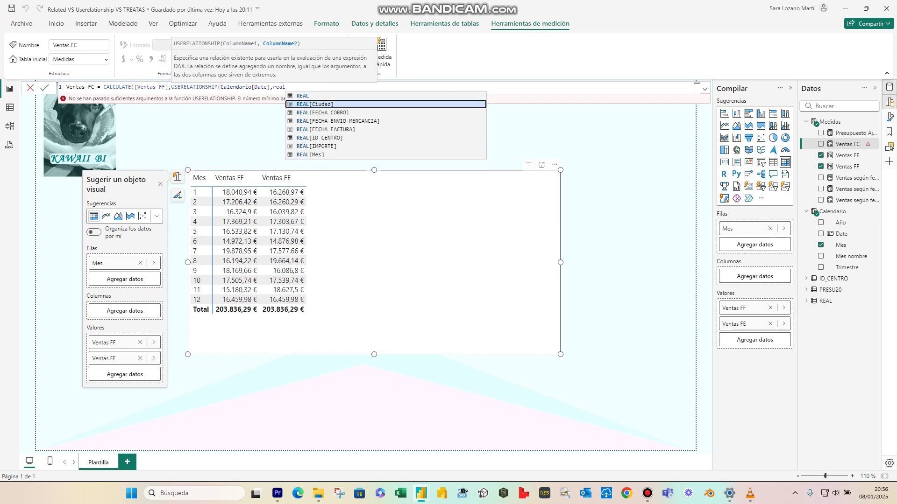
key("Tab")
type("==")
key("BackSpace")
type("))")
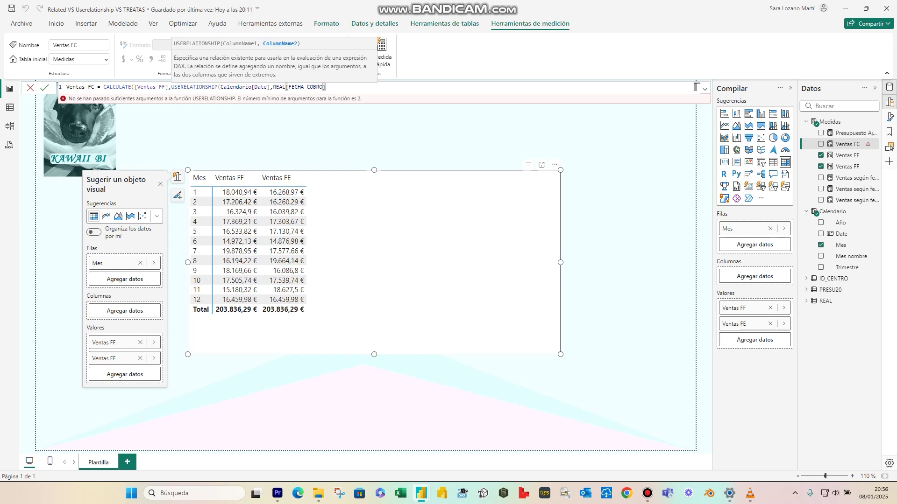
key("Return")
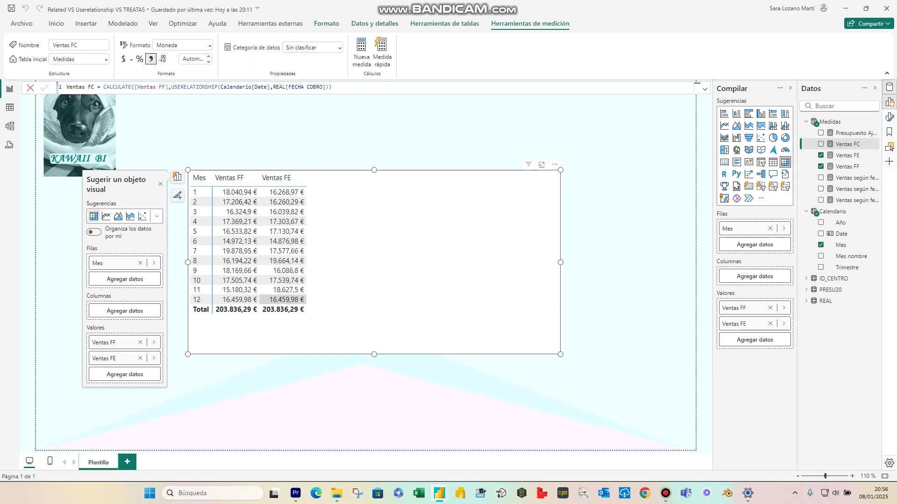
left_click(821, 144)
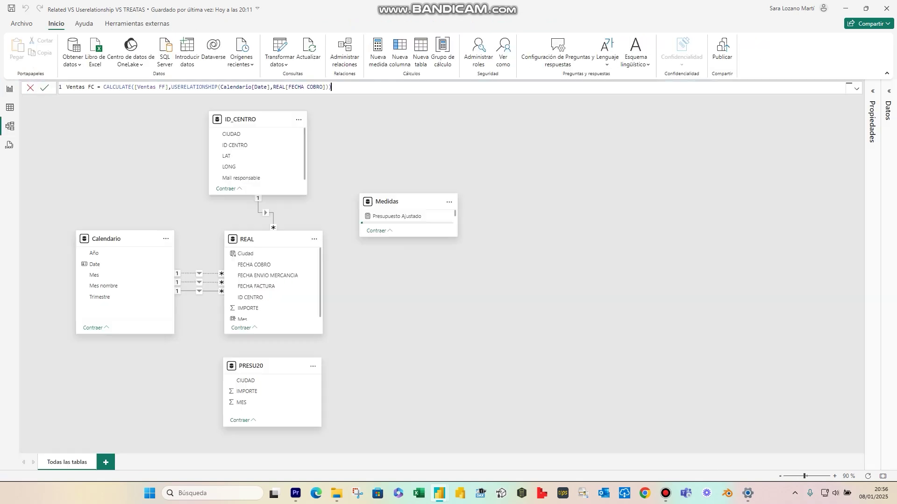
Step: Move the PRESU20 table below the Calendario table in the model view
left_click(10, 126)
left_click(10, 89)
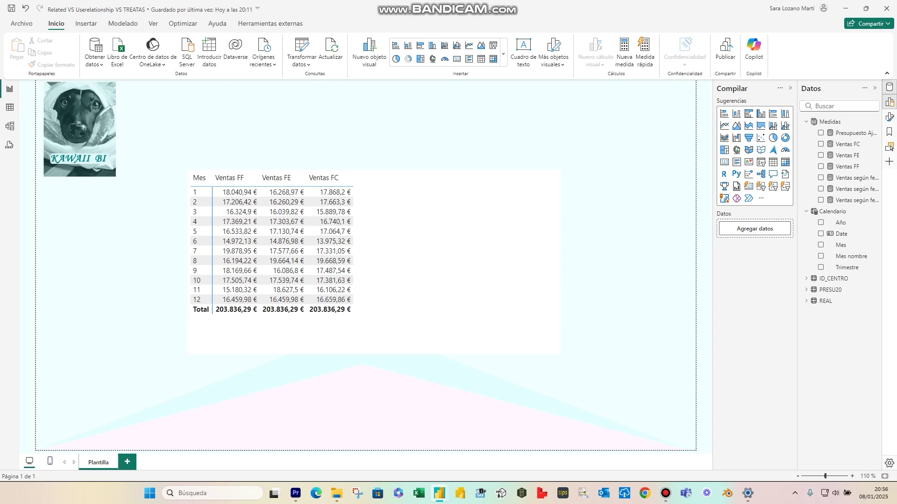
left_click(9, 126)
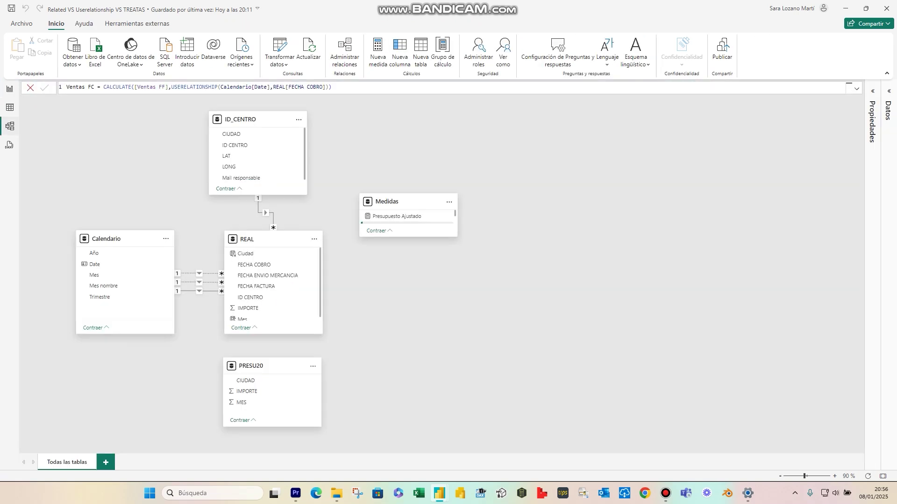
left_click_drag(262, 366, 153, 365)
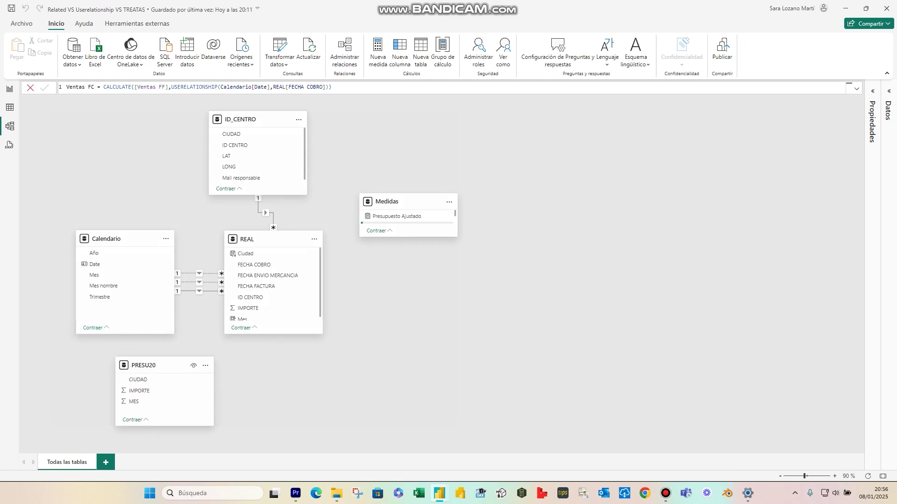
Step: Examine the three date columns of REAL and the MES column of PRESU20 in the table view
left_click(9, 107)
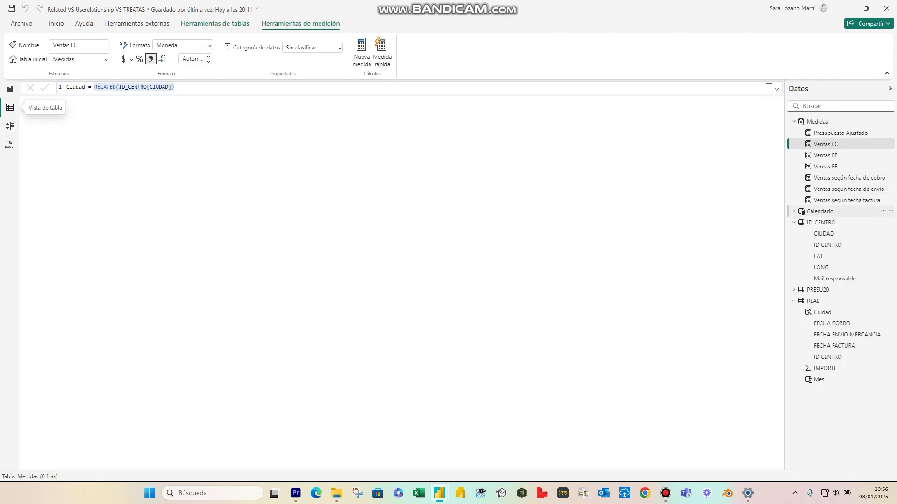
left_click(793, 121)
left_click(813, 223)
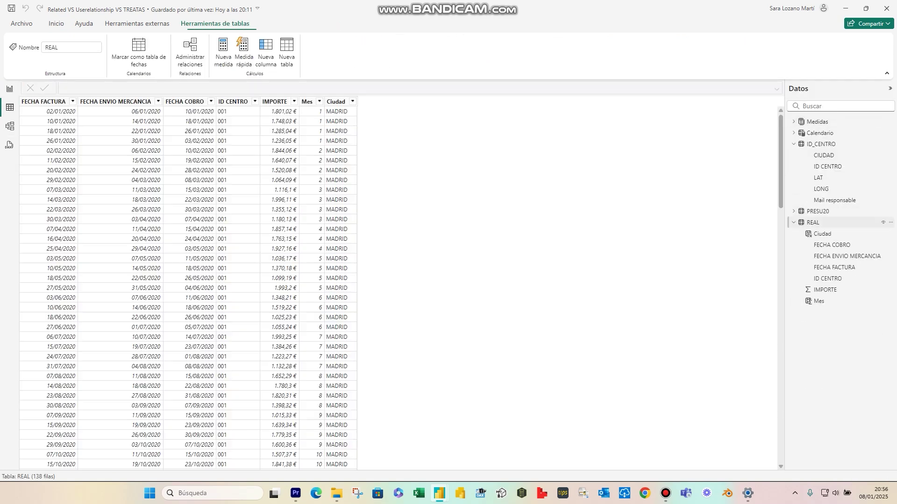
left_click(835, 267)
left_click(847, 256)
left_click(832, 245)
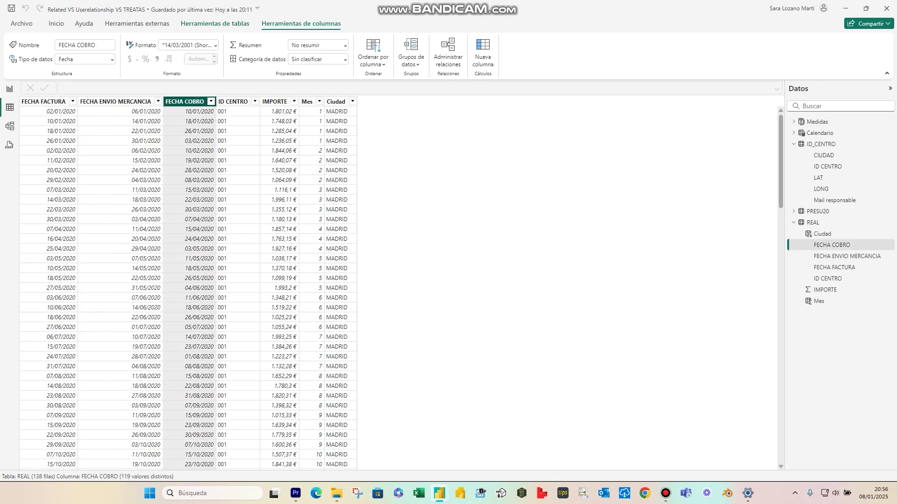
left_click(817, 211)
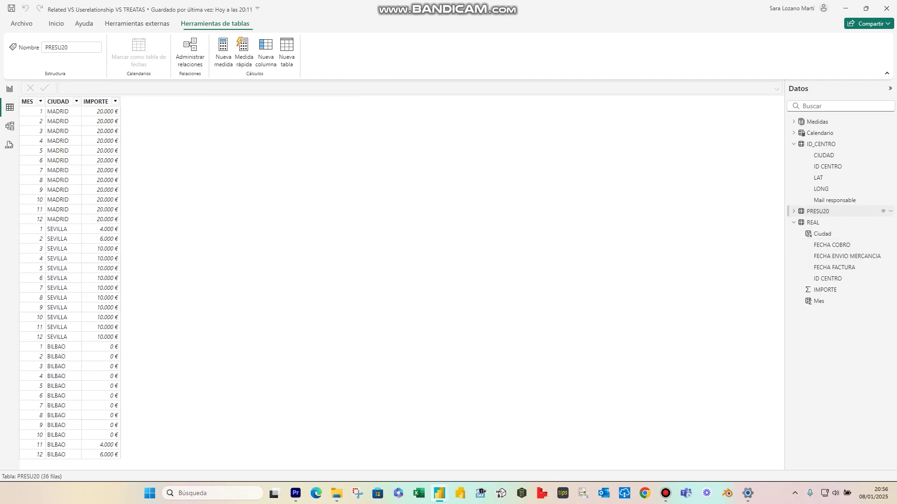
left_click(27, 102)
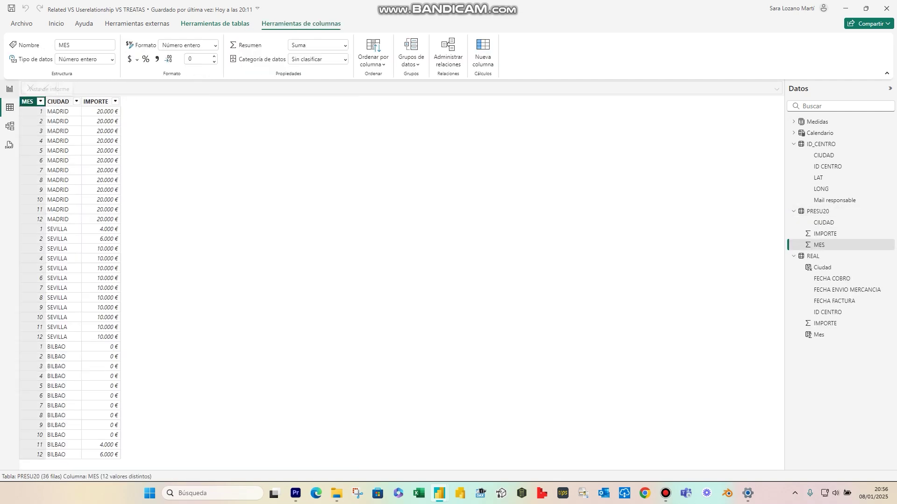
Step: Add IMPORTE from the PRESU20 table to the values of the report's sales matrix
left_click(9, 89)
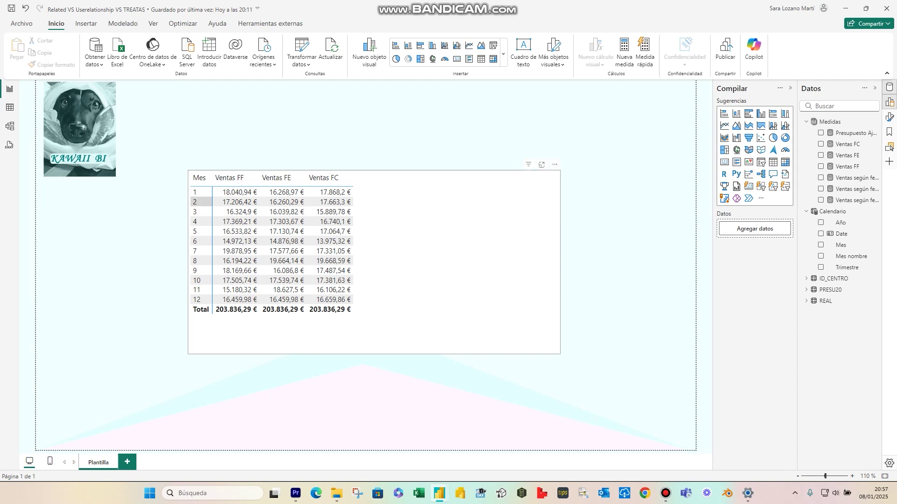
left_click(234, 280)
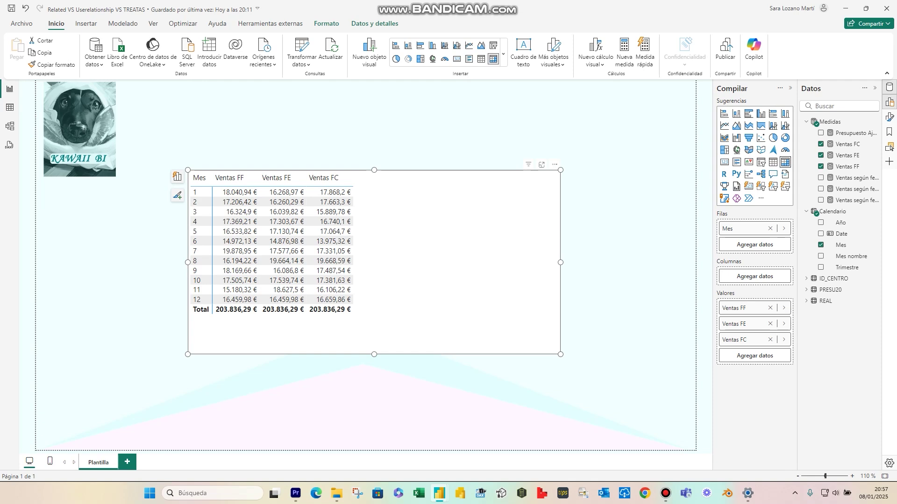
left_click(831, 122)
left_click(806, 211)
left_click_drag(847, 234, 411, 234)
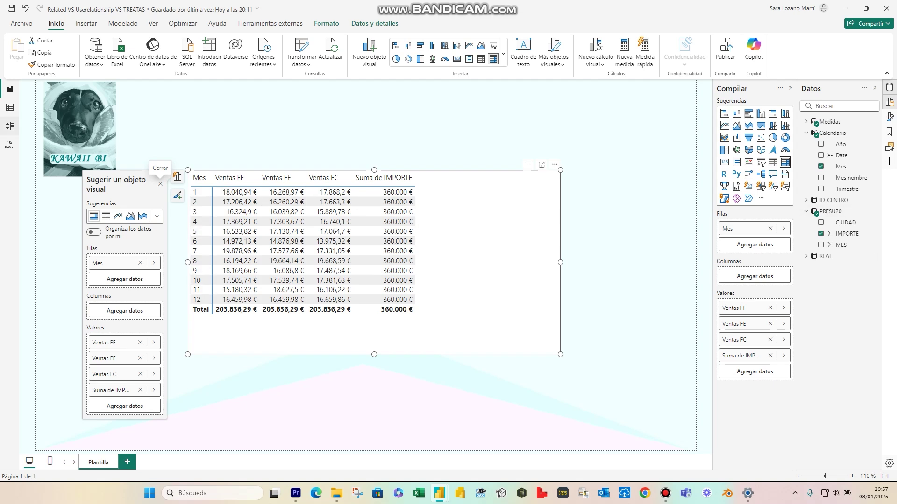
Step: Shift PRESU20 slightly in the model view, and inspect the Mes column of Calendario in the table view
left_click(10, 126)
left_click_drag(164, 366, 182, 362)
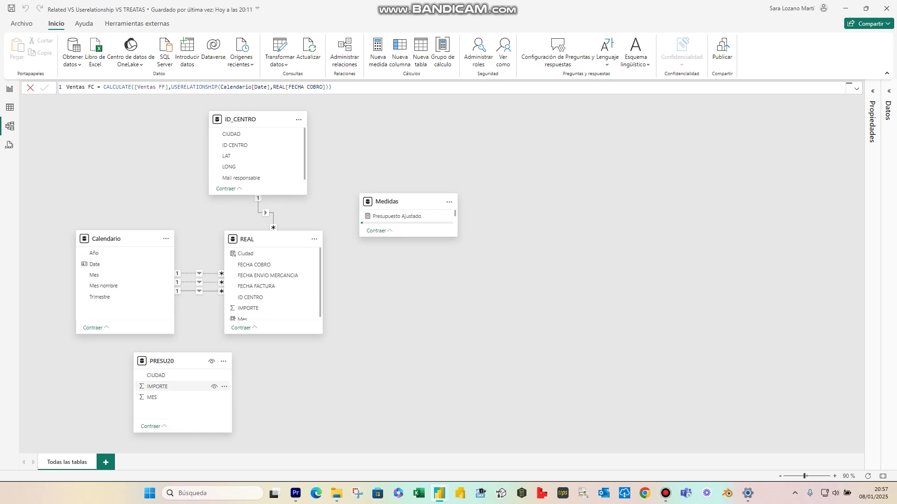
left_click(9, 107)
left_click(820, 133)
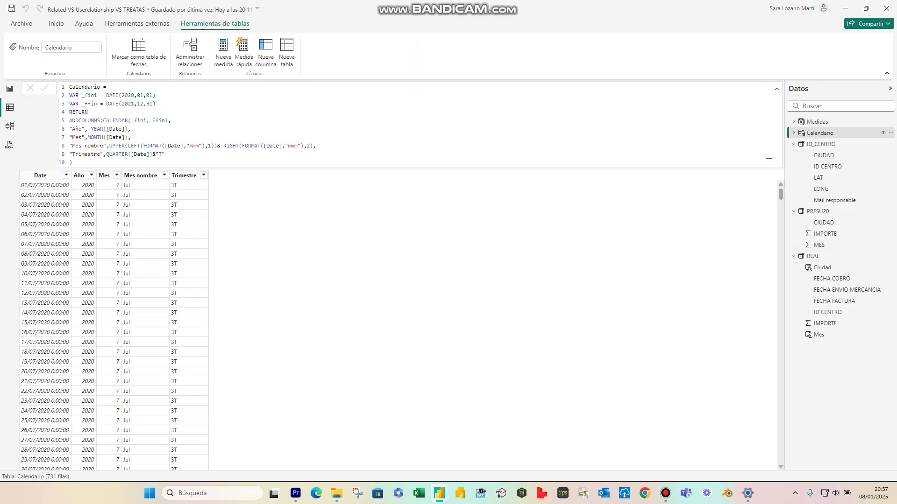
left_click(105, 176)
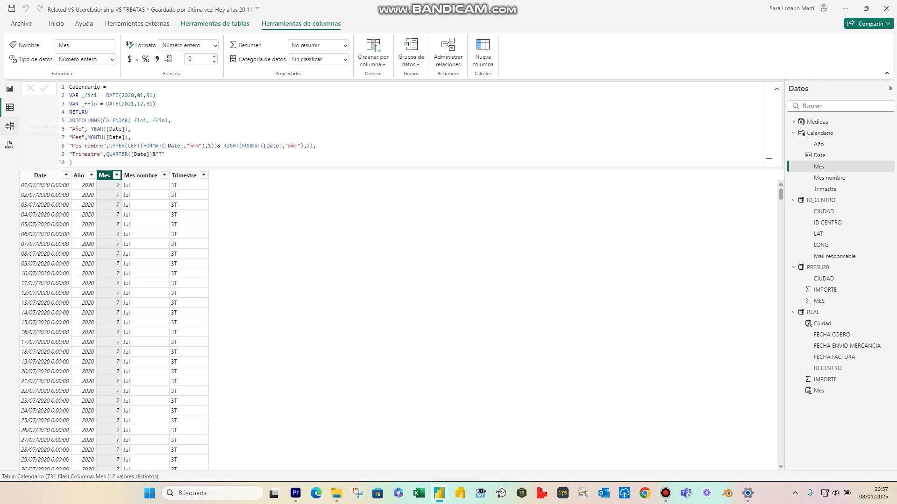
Step: Try to create a relationship between Calendario[Mes] and PRESU20[MES] in the model view
left_click(10, 126)
left_click_drag(94, 275, 152, 397)
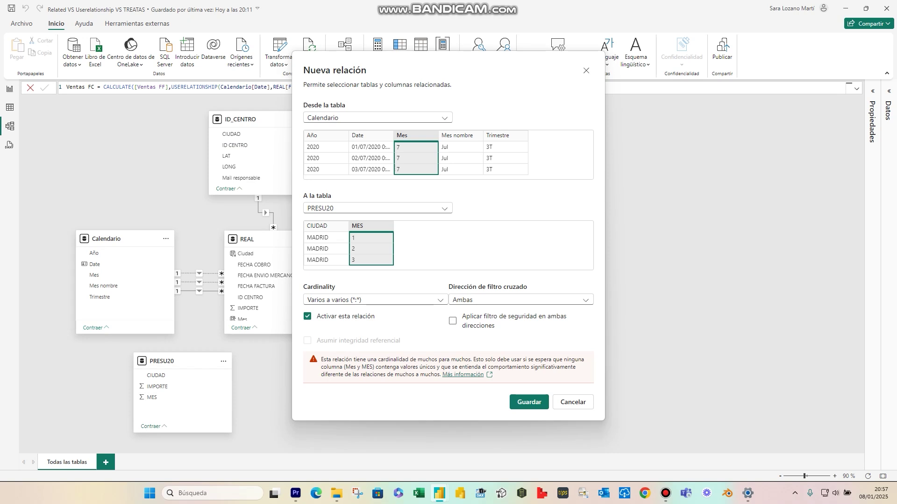
left_click(572, 402)
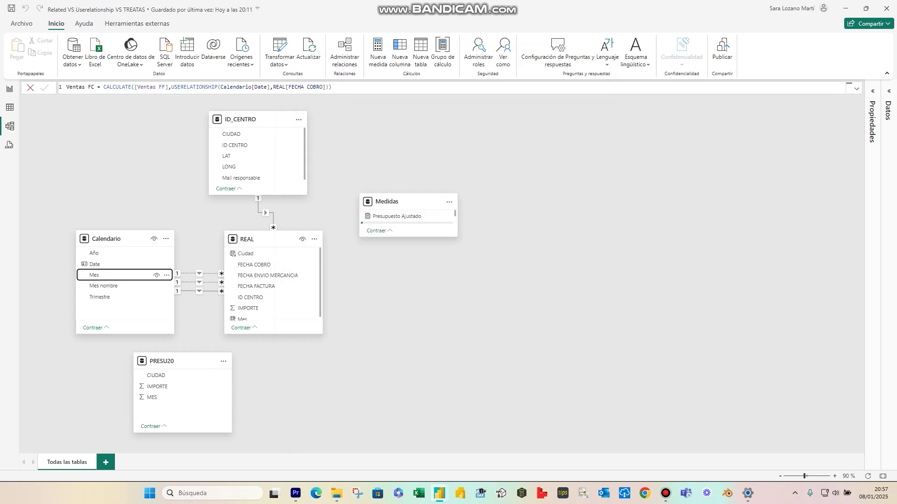
Step: Remove Ventas FE and Ventas FC from the values of the report's matrix
left_click(9, 89)
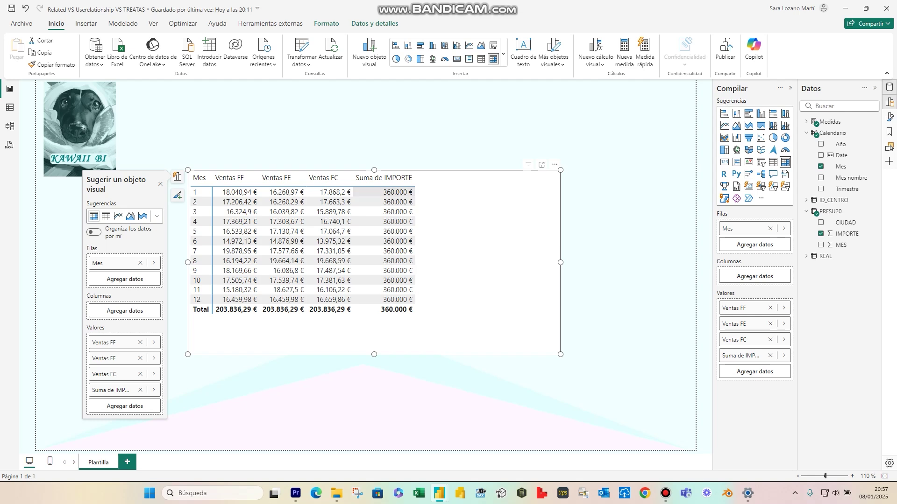
left_click(770, 324)
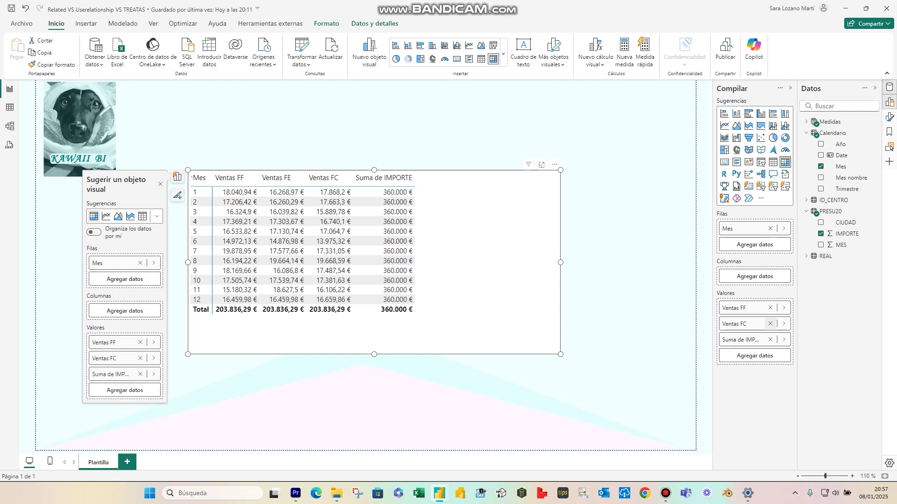
left_click(770, 324)
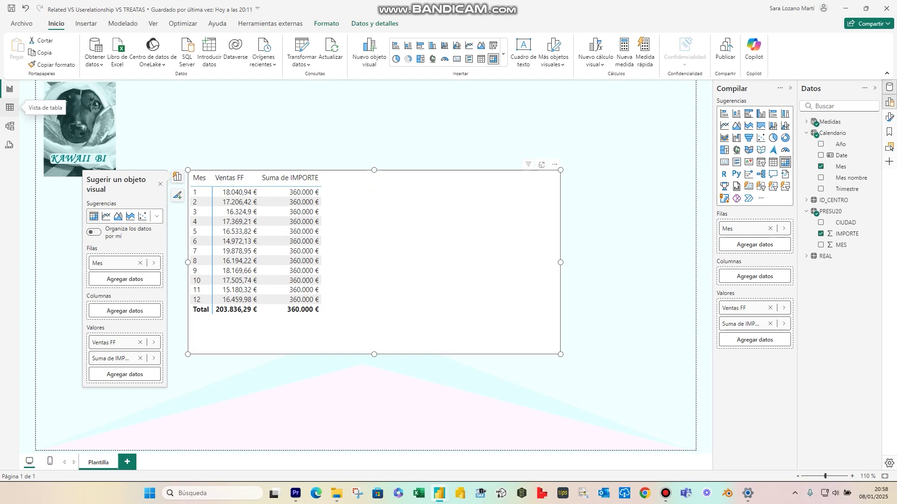
Step: Filter the Mes column of Calendario to 1 in the table view, and compare its rows with the PRESU20 table
left_click(9, 126)
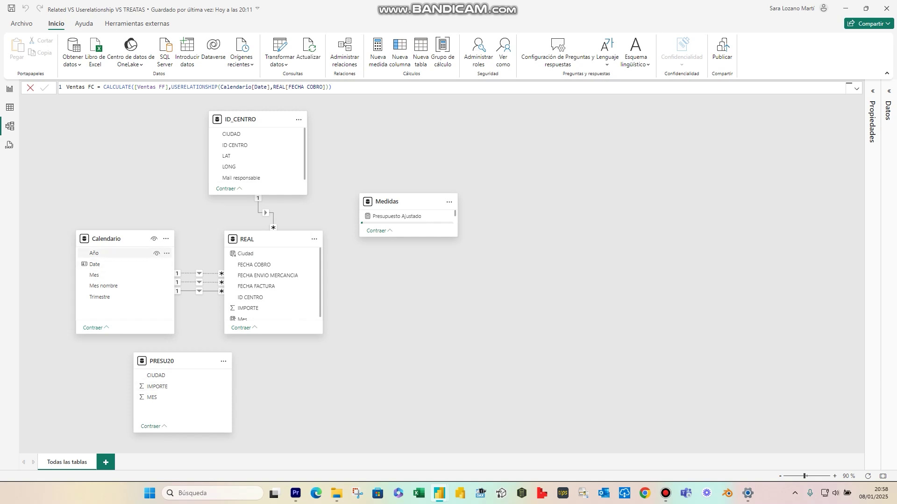
left_click(10, 108)
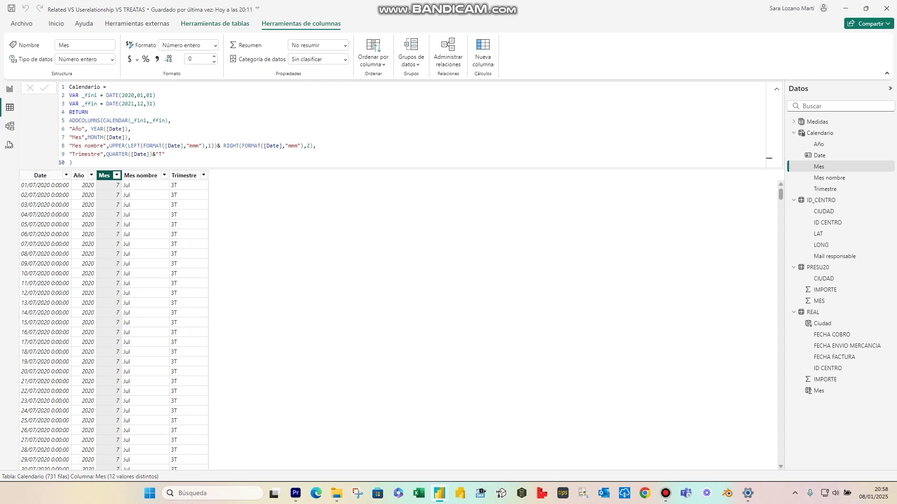
left_click(117, 175)
left_click(135, 270)
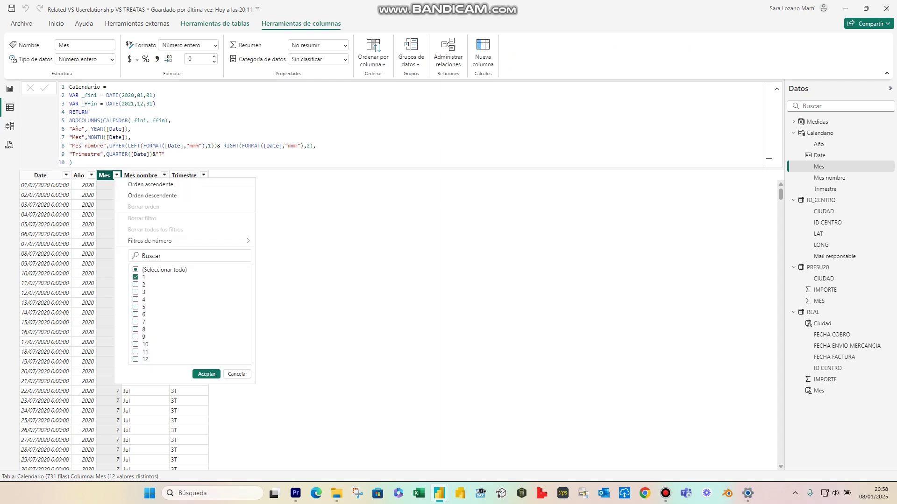
left_click(206, 374)
left_click_drag(780, 192, 780, 296)
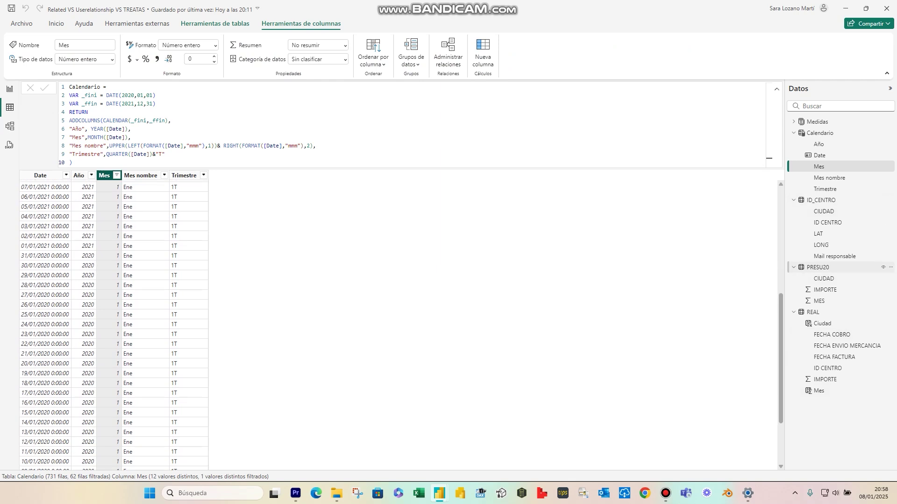
left_click(817, 267)
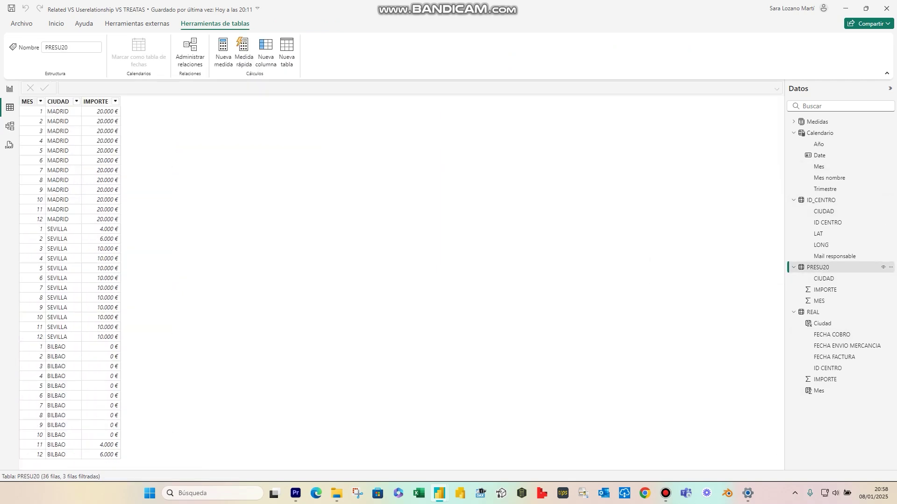
Step: Filter the MES column of PRESU20 to 1, and compare its rows with the Calendario table
left_click(41, 101)
left_click(60, 196)
left_click(59, 203)
left_click(130, 301)
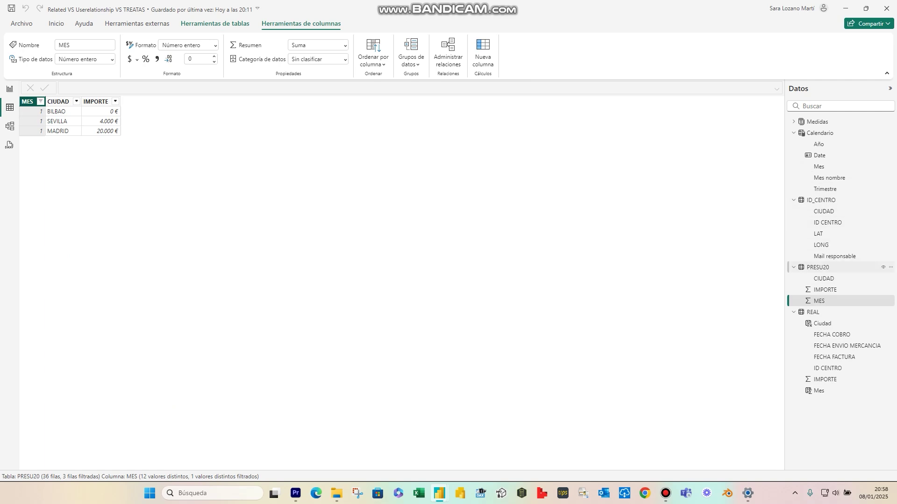
left_click(819, 133)
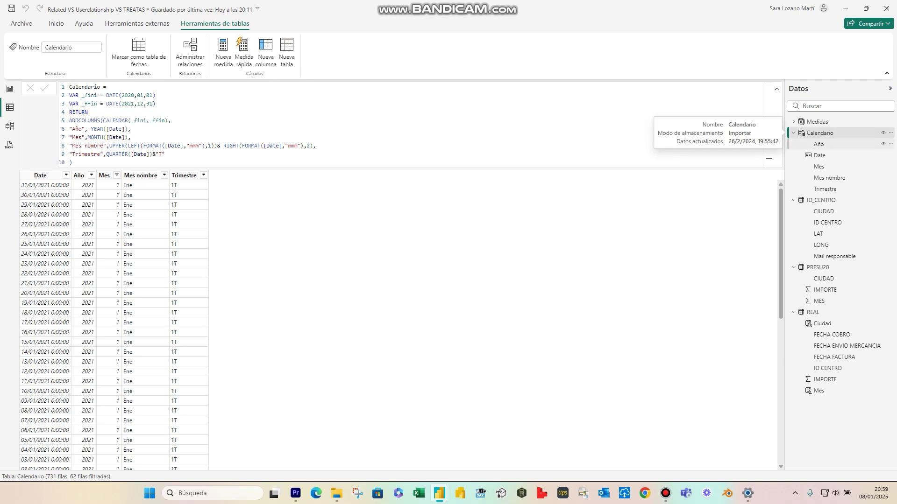
Step: Collapse the Calendario, ID_CENTRO, PRESU20 and REAL tables in the data list, and check the report's matrix before returning to the table view
left_click(793, 133)
left_click(793, 144)
left_click(793, 155)
left_click(793, 166)
left_click(10, 89)
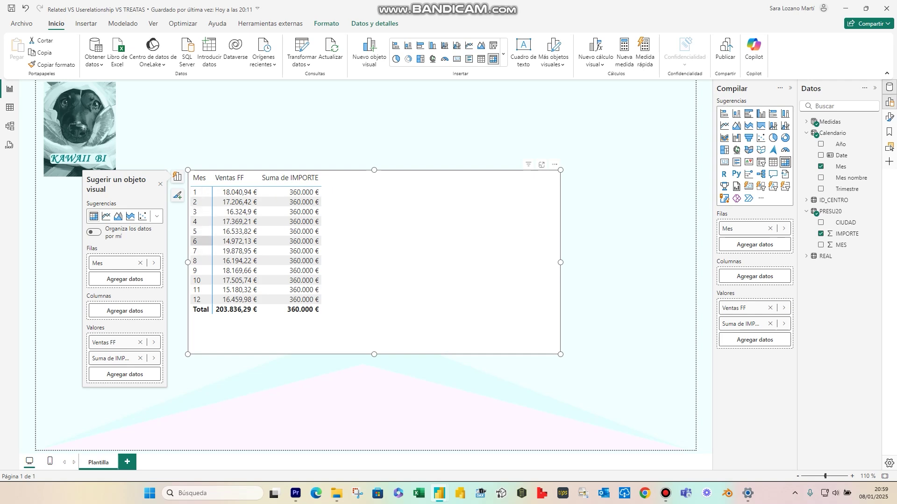
left_click(9, 108)
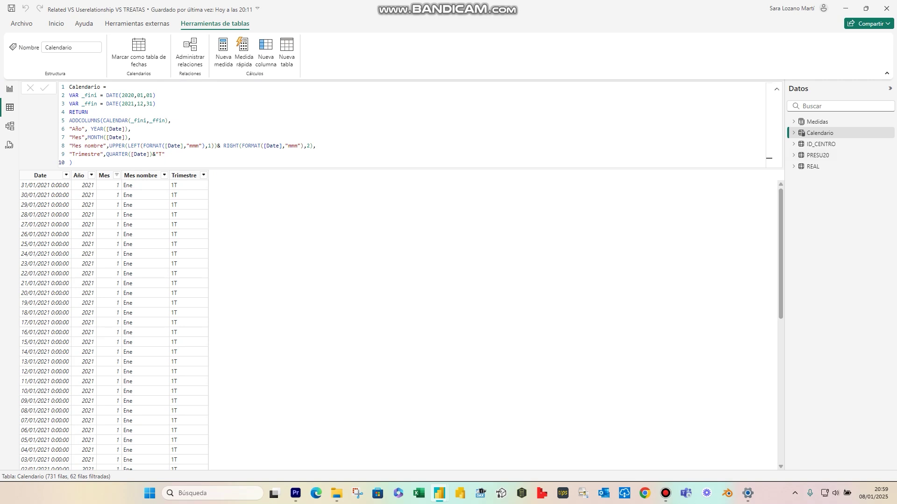
Step: Filter the MES column of the PRESU20 table to 2 to review that month's budget by city
left_click(817, 156)
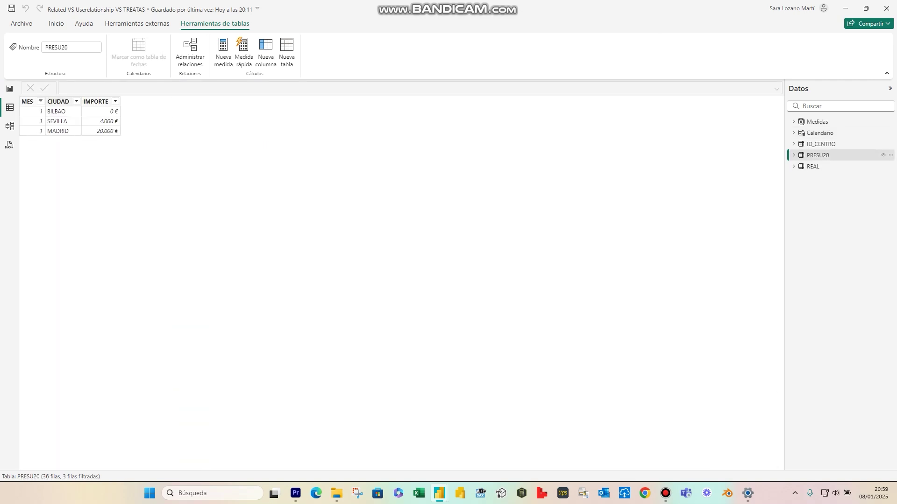
left_click(41, 102)
left_click(59, 211)
left_click(59, 203)
left_click(129, 300)
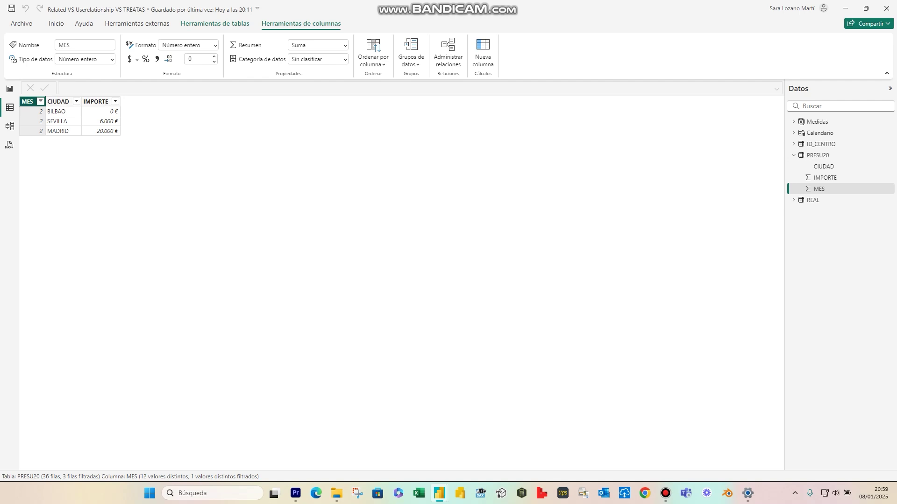
Step: Switch the MES filter of PRESU20 to 3 to review that month's amounts
left_click(41, 101)
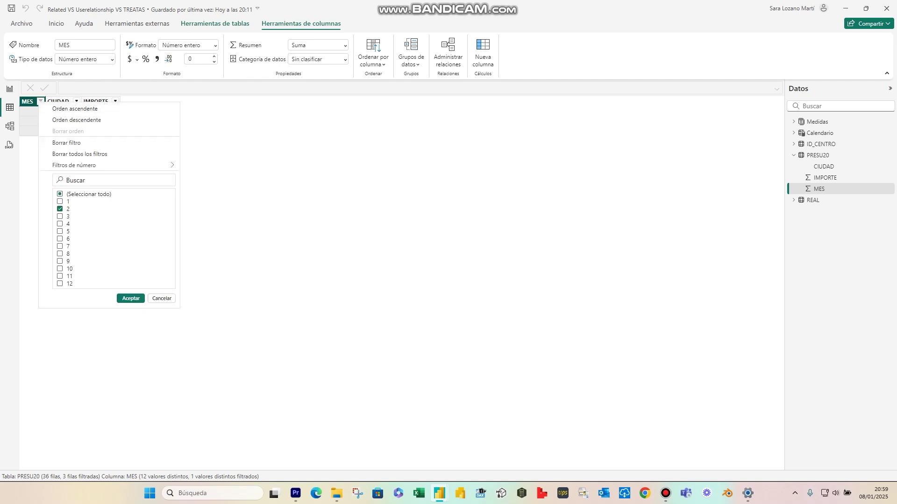
left_click(59, 216)
left_click(60, 209)
left_click(130, 298)
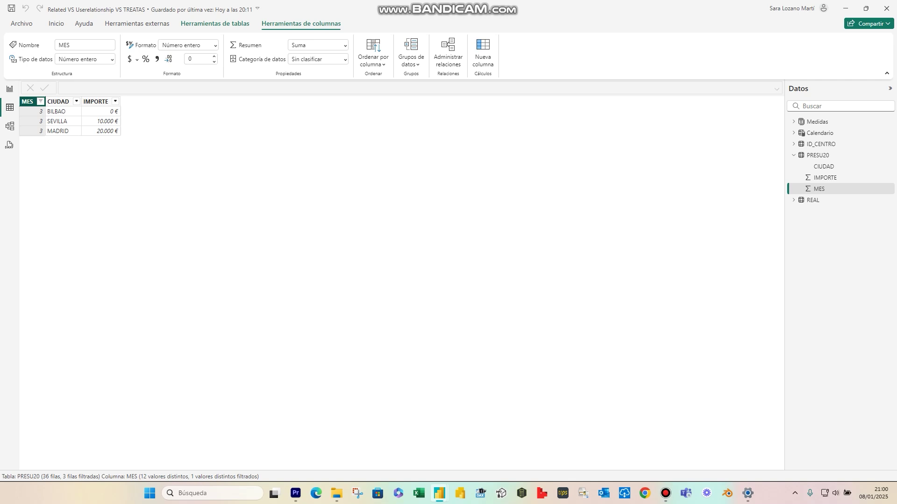
Step: Switch the MES filter of PRESU20 to 4 to review that month's amounts
left_click(41, 102)
left_click(59, 226)
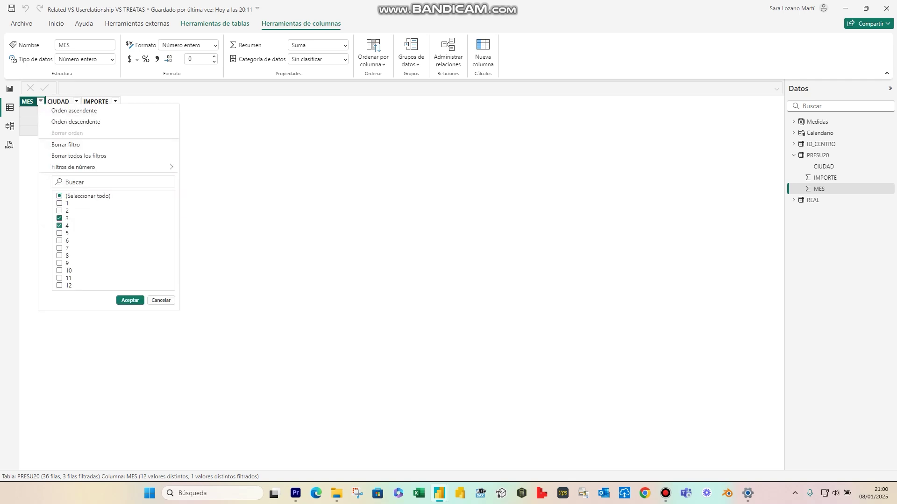
left_click(59, 218)
left_click(130, 300)
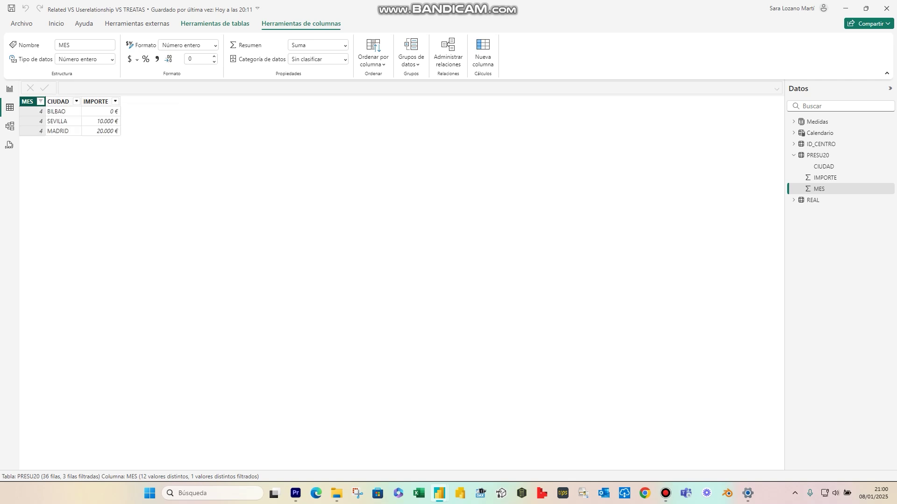
Step: Switch the MES filter of PRESU20 to 5 to review that month's amounts
left_click(40, 101)
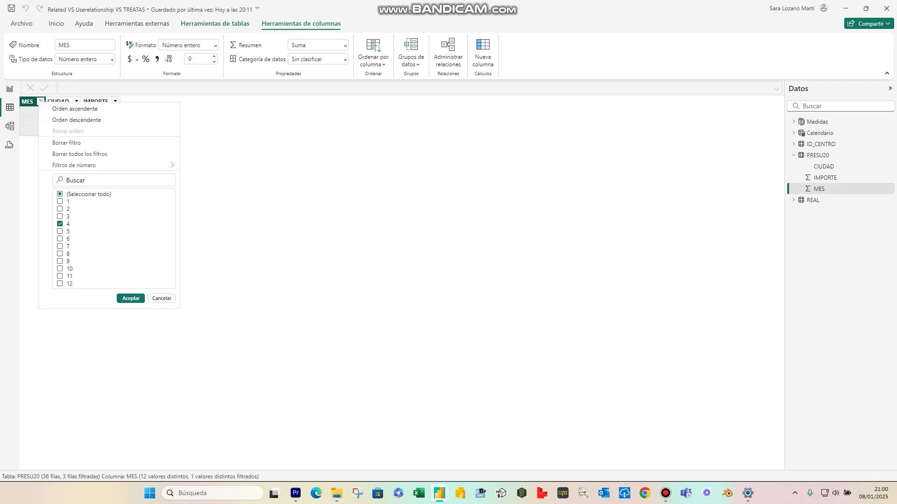
left_click(60, 231)
left_click(59, 224)
left_click(131, 298)
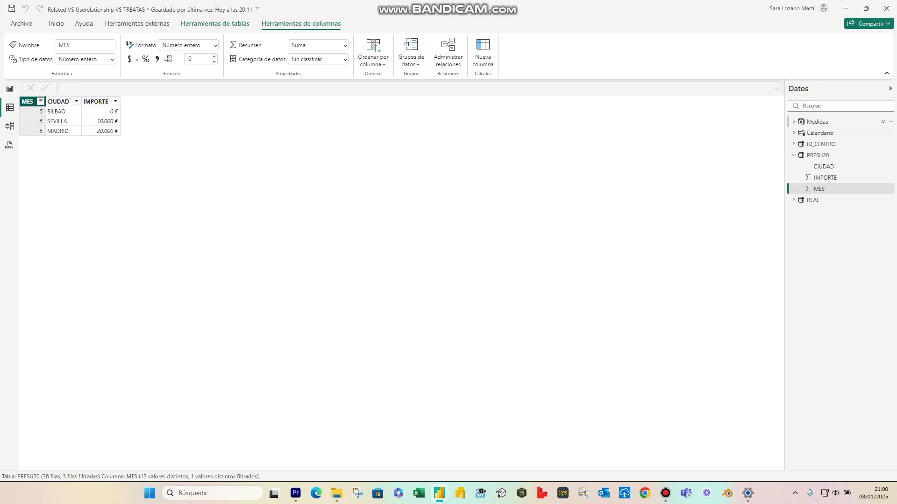
Step: Create a new measure named Presupuesto in the Medidas table from the report view
left_click(10, 89)
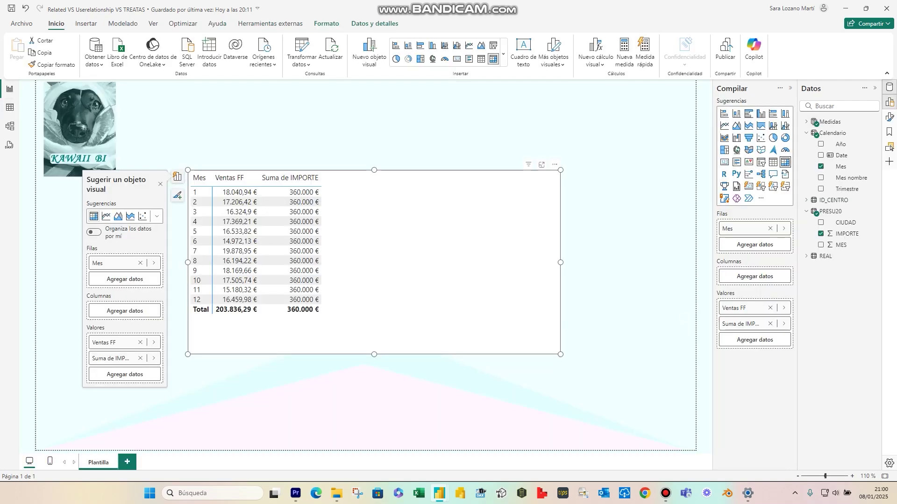
left_click(806, 132)
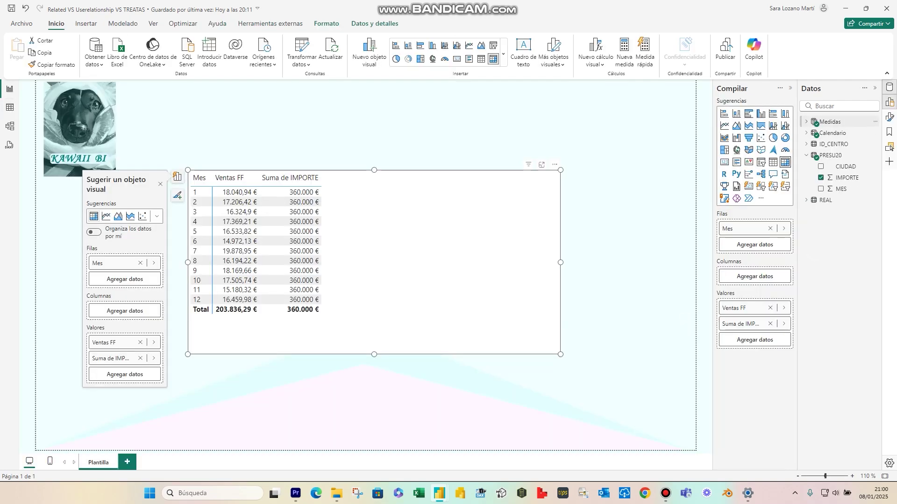
left_click(875, 121)
left_click(794, 137)
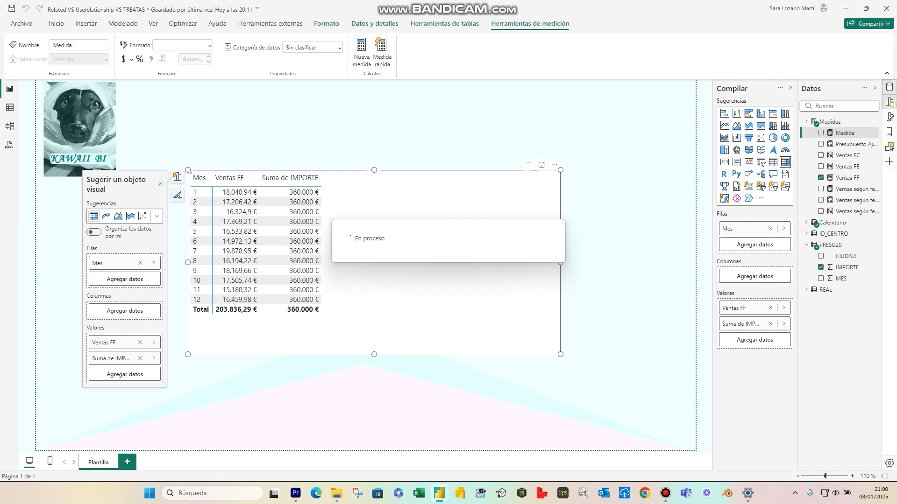
type("P")
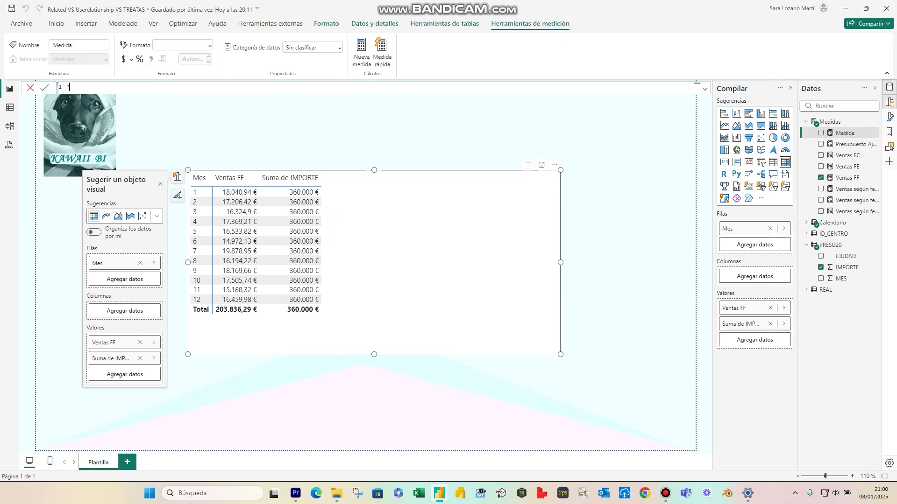
type("resupuesto =")
key("shift+Return")
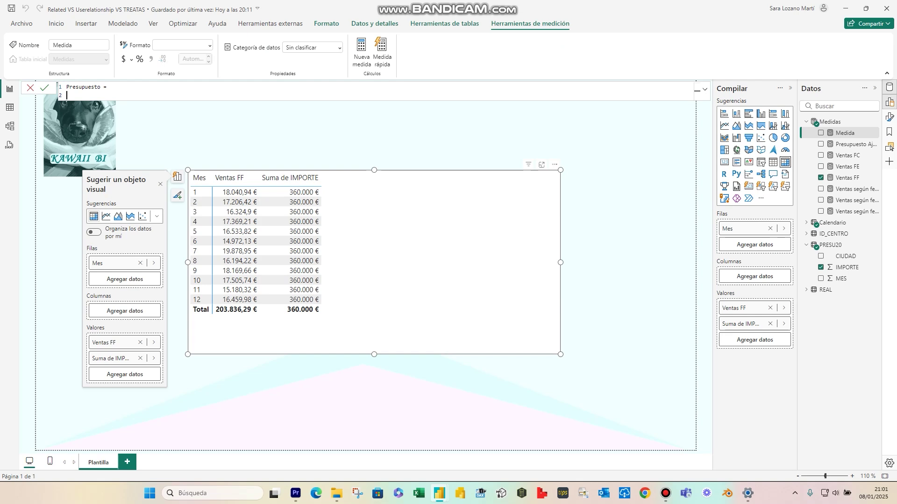
Step: Start the Presupuesto formula with CALCULATE(SUM(PRESU20[IMPORTE]), and continue on a new line
type("CALCULATE(")
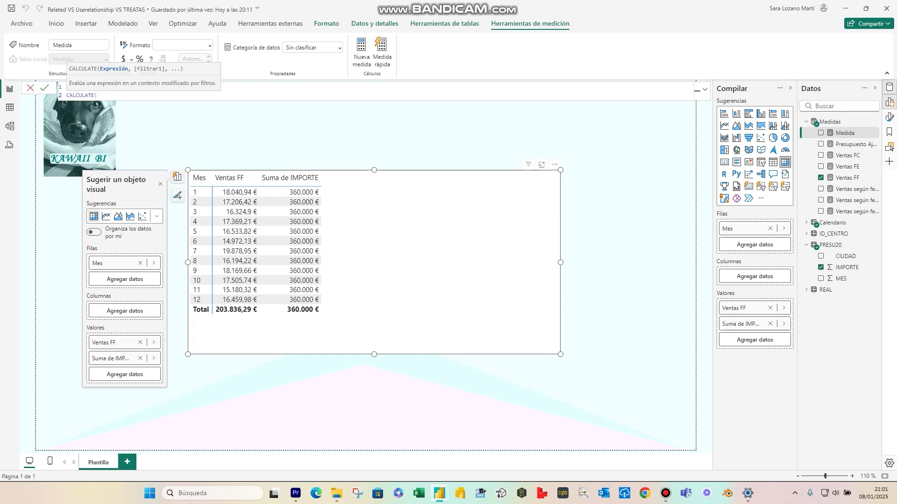
type("SUM(")
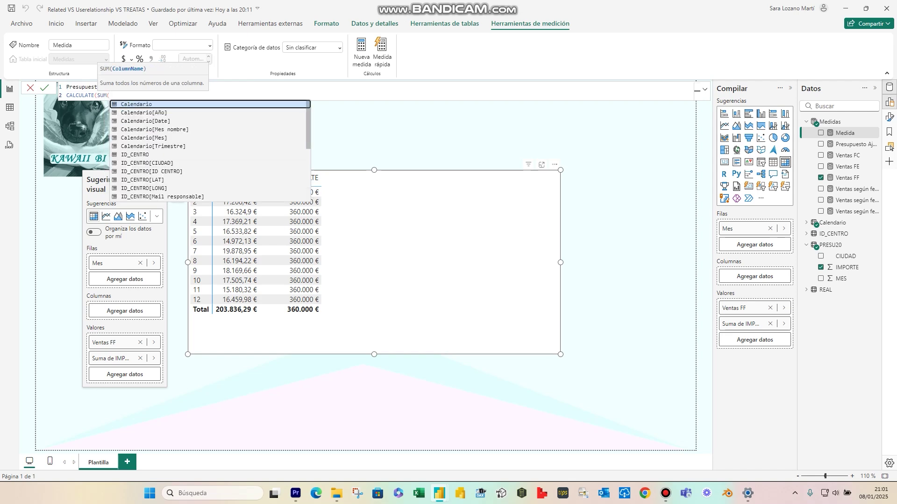
type("pres")
key("Down")
key("Down")
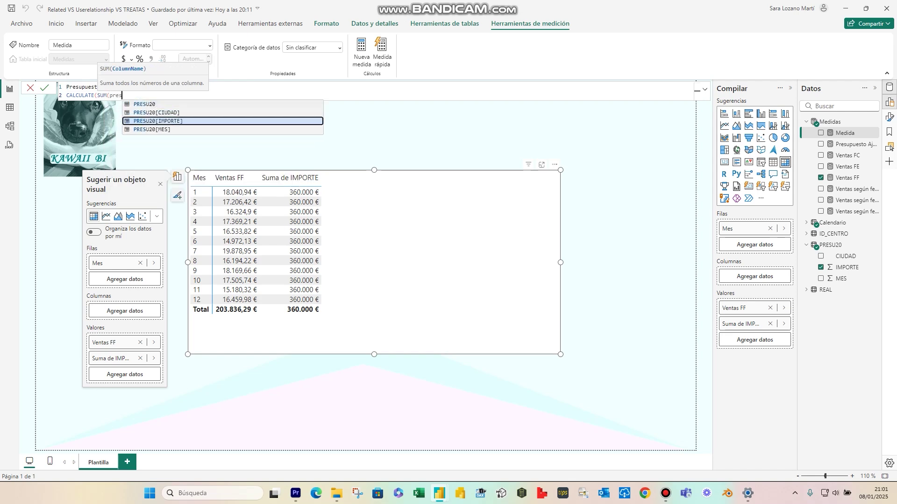
key("Tab")
type(")")
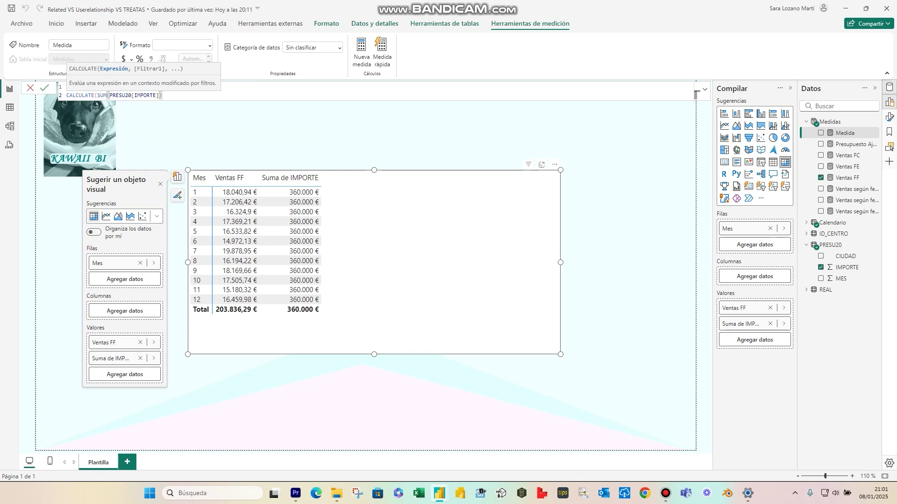
type(",")
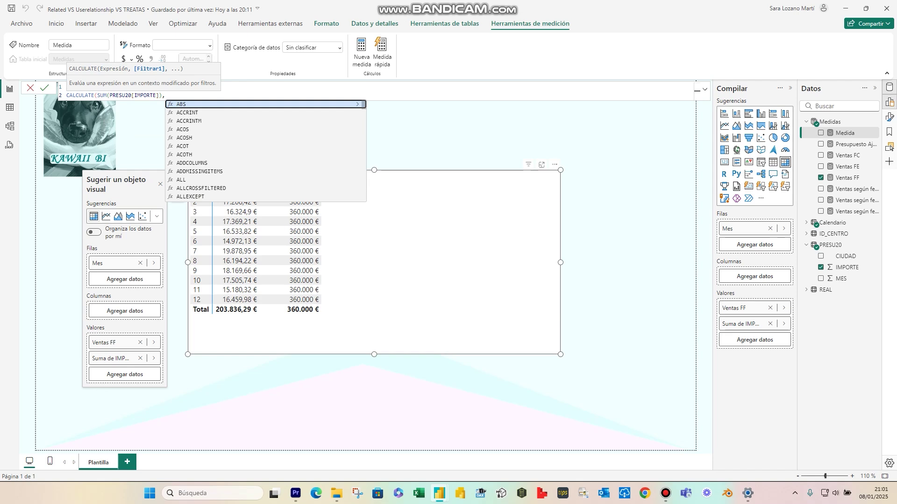
key("shift+Return")
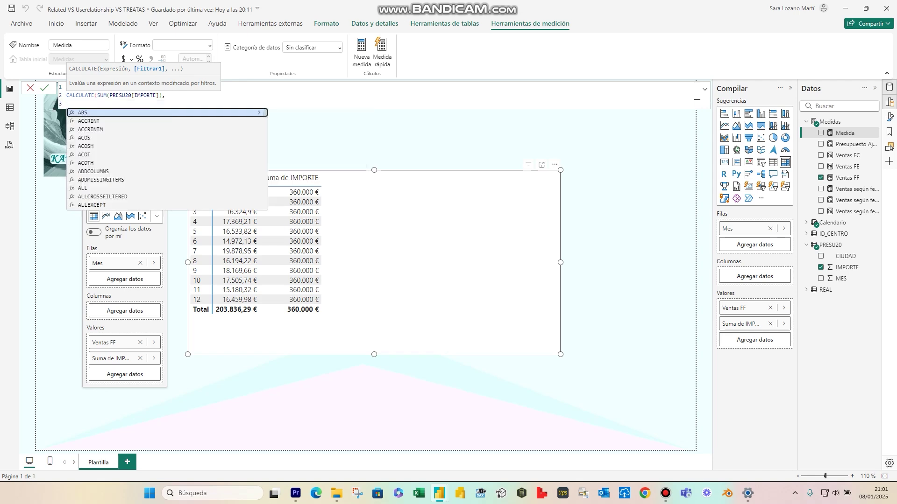
Step: Add a TREATAS filter to the formula with VALUES(Calendario[Mes]) as its first argument
type("trea")
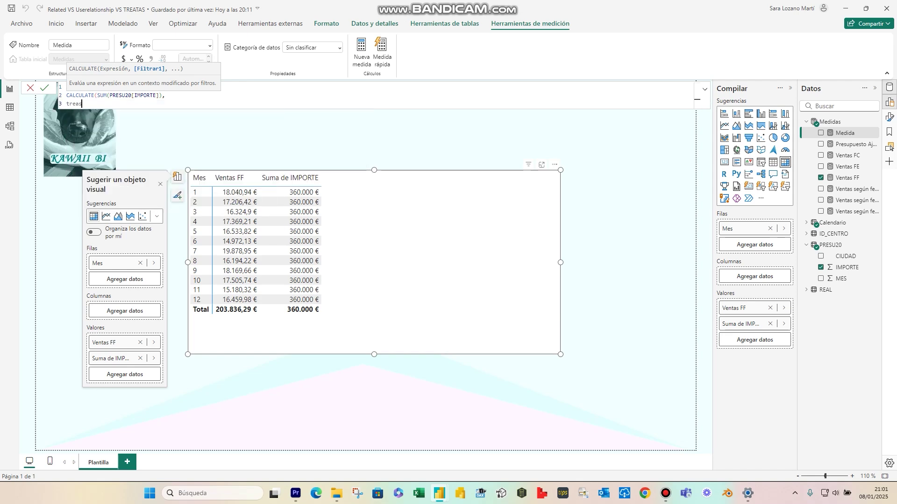
key("Tab")
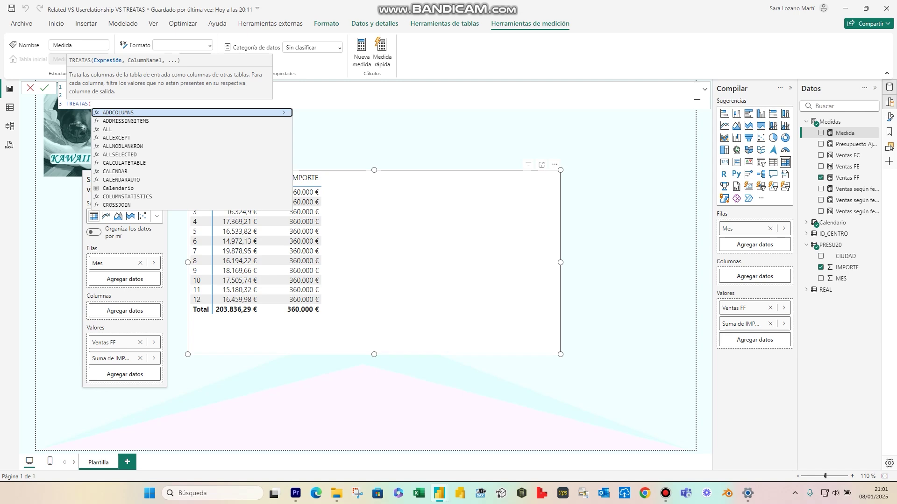
type("VALUES(")
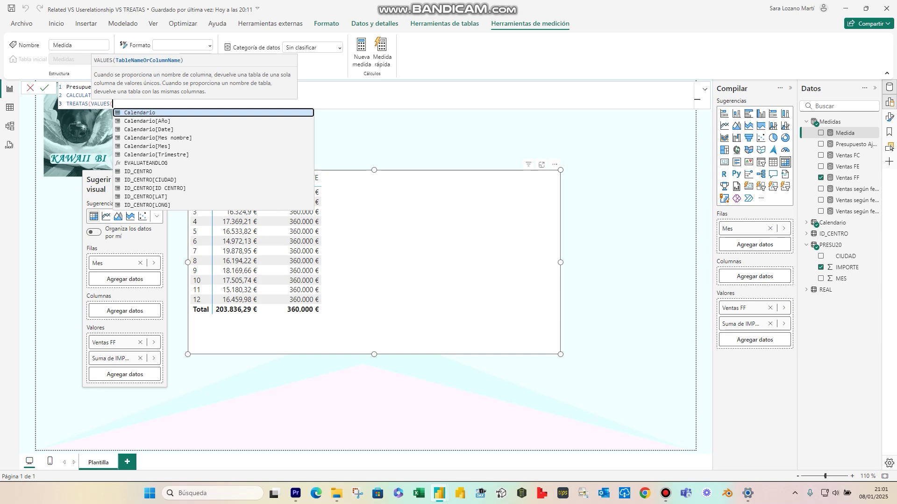
key("Down")
key("Down")
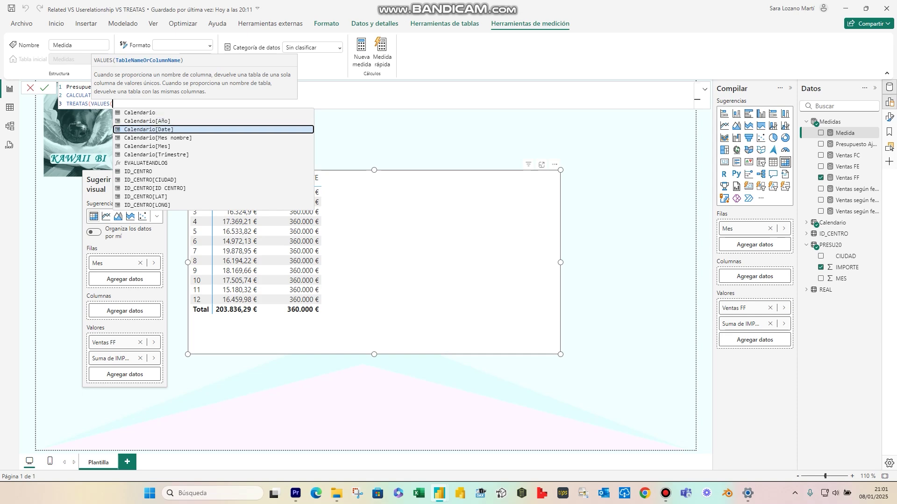
key("Up")
key("Down")
key("Down")
key("Down")
key("Tab")
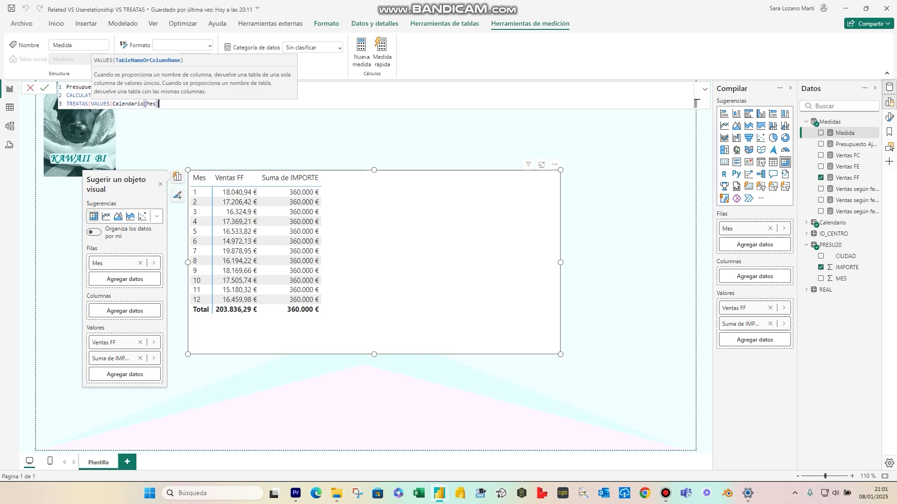
type(",")
key("BackSpace")
type(")")
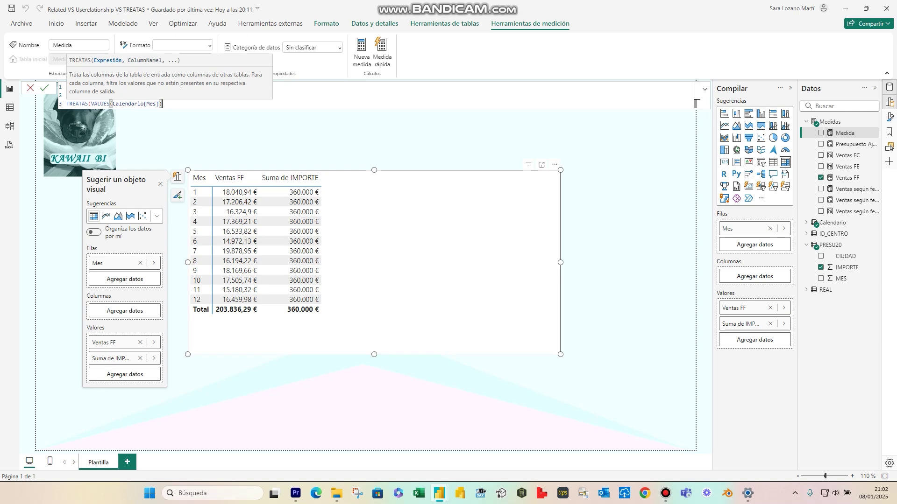
Step: Complete TREATAS with PRESU20[MES] as the target column, close the CALCULATE expression and commit the Presupuesto measure
type(",")
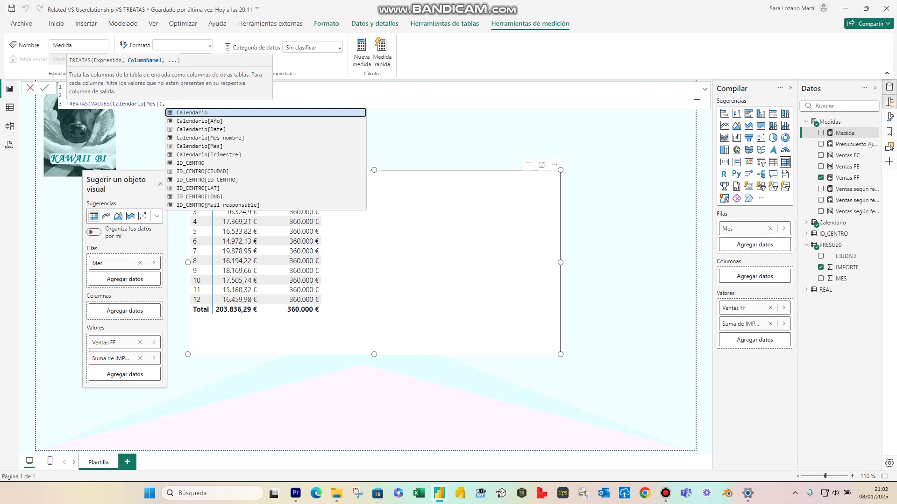
type("pres")
key("Down")
key("Down")
key("Down")
key("Tab")
type(")")
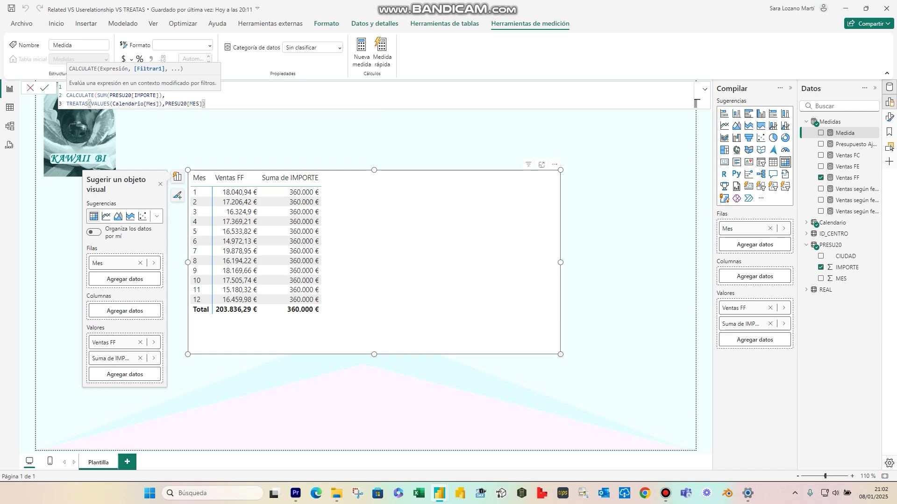
key("shift+Return")
type(")")
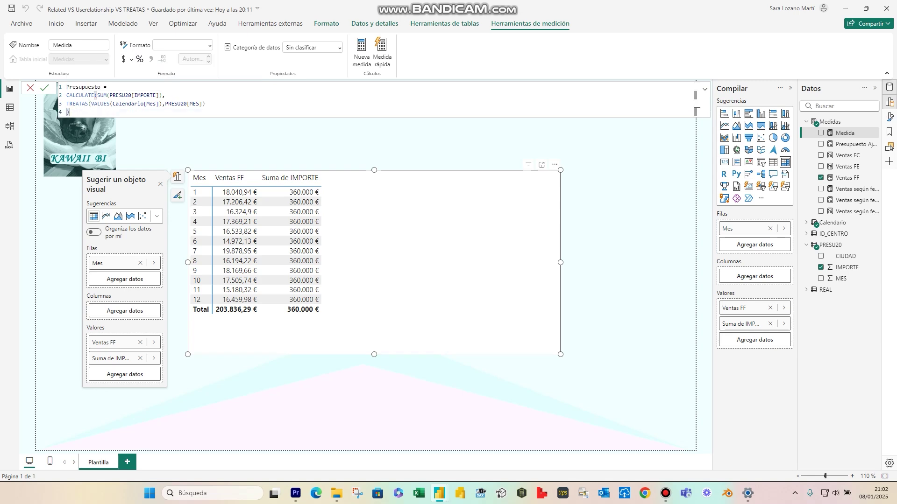
key("Return")
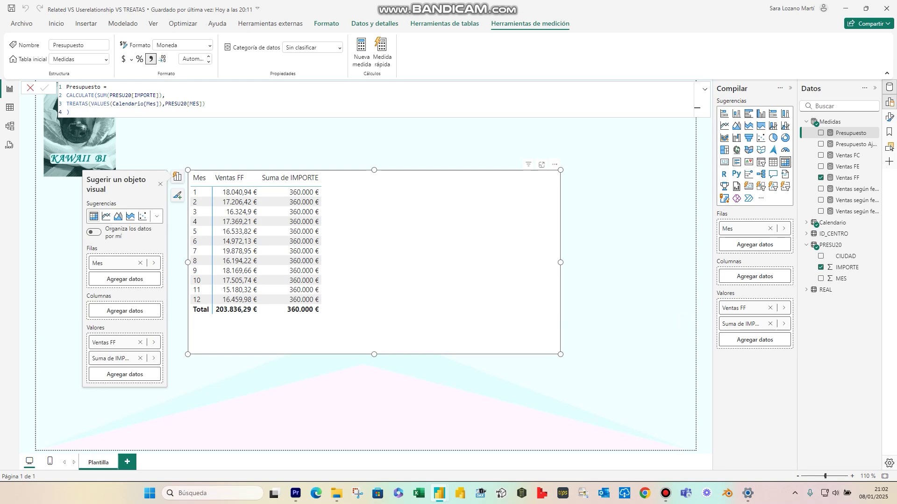
Step: Add the Presupuesto measure to the matrix values, and go back to the PRESU20 table in the table view
left_click_drag(851, 133, 755, 339)
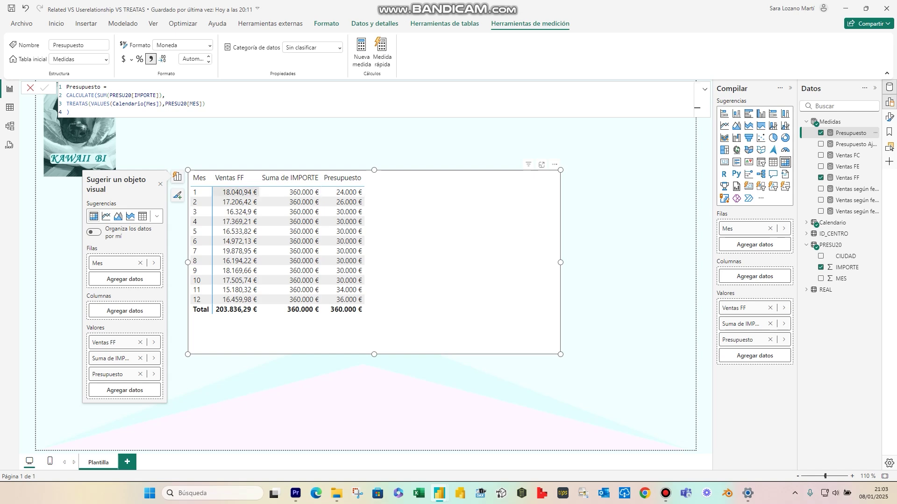
left_click(10, 107)
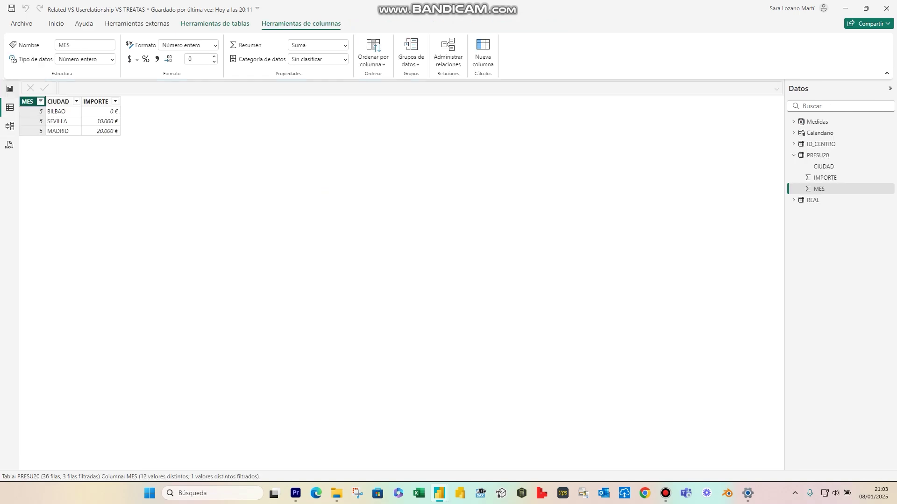
Step: Filter the PRESU20 table to month 1 and compare its city budgets with the report matrix
left_click(817, 245)
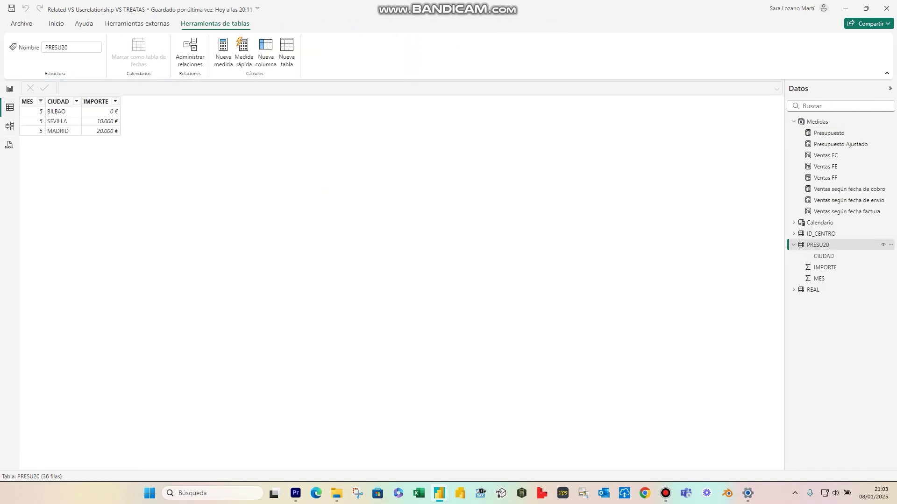
left_click(41, 102)
left_click(60, 233)
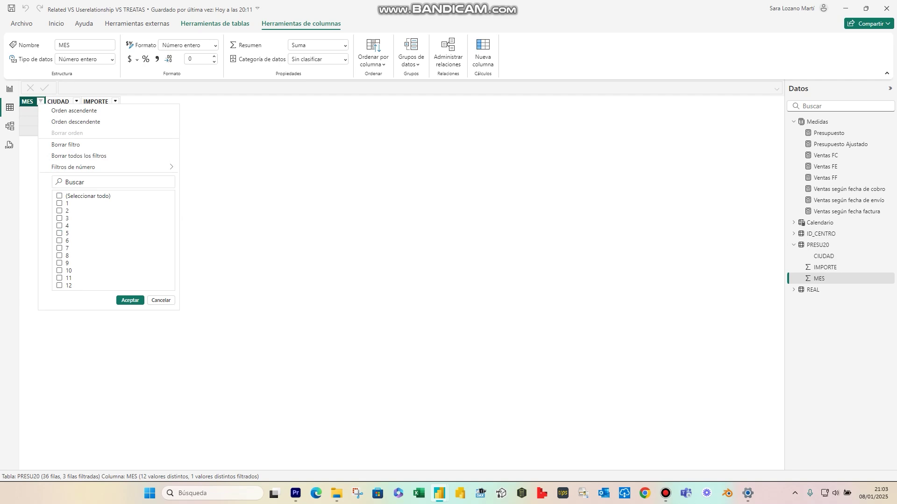
left_click(60, 203)
left_click(130, 300)
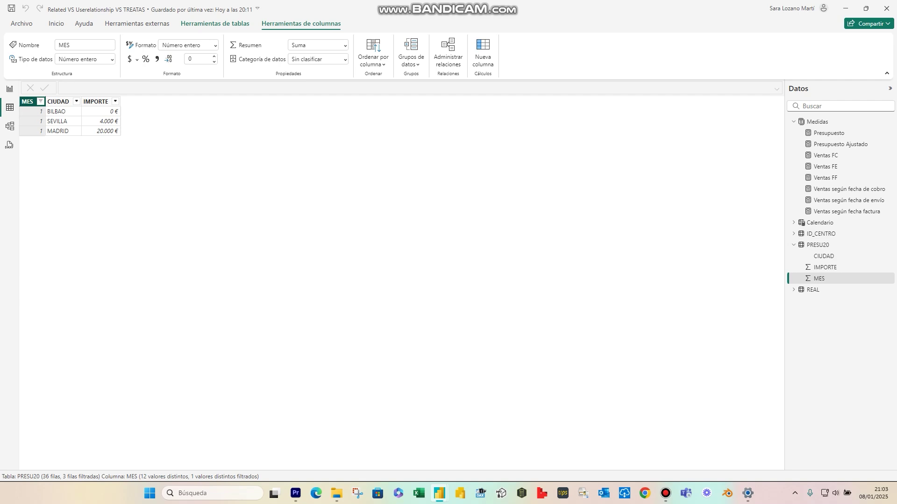
left_click(10, 89)
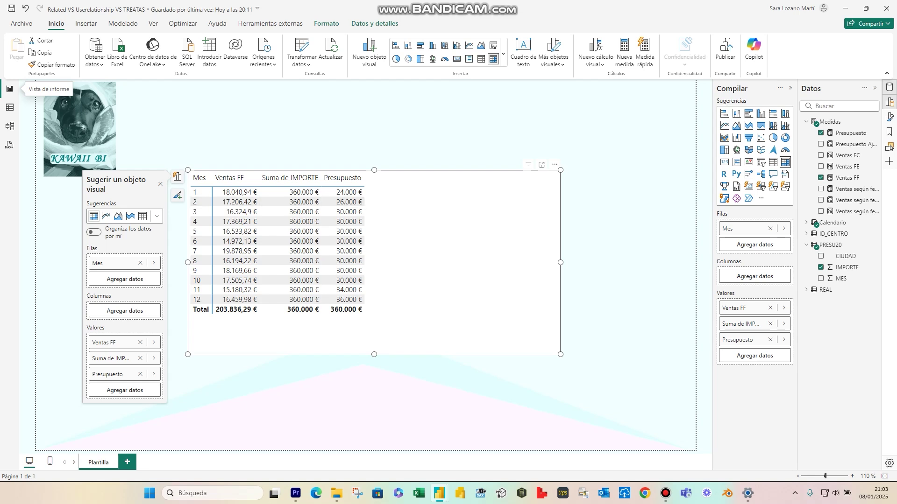
Step: Filter the Mes column of the REAL table to month 2 and return to the report matrix
left_click(10, 107)
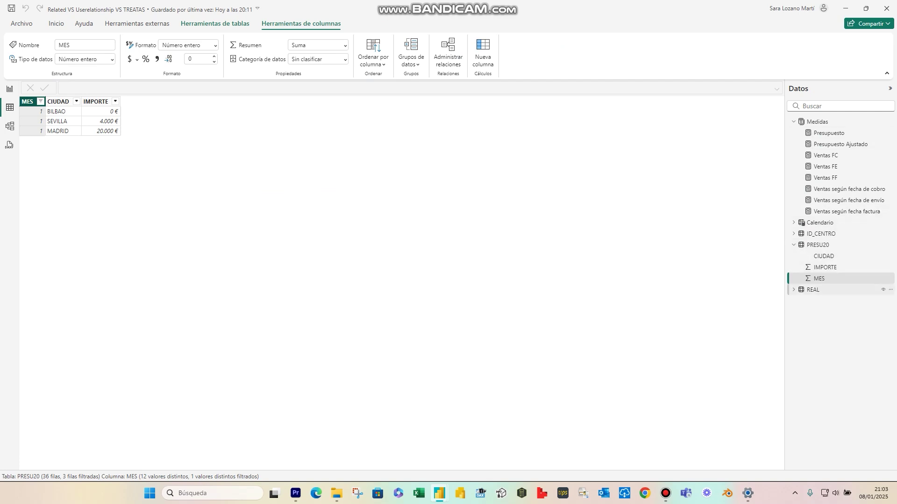
left_click(813, 289)
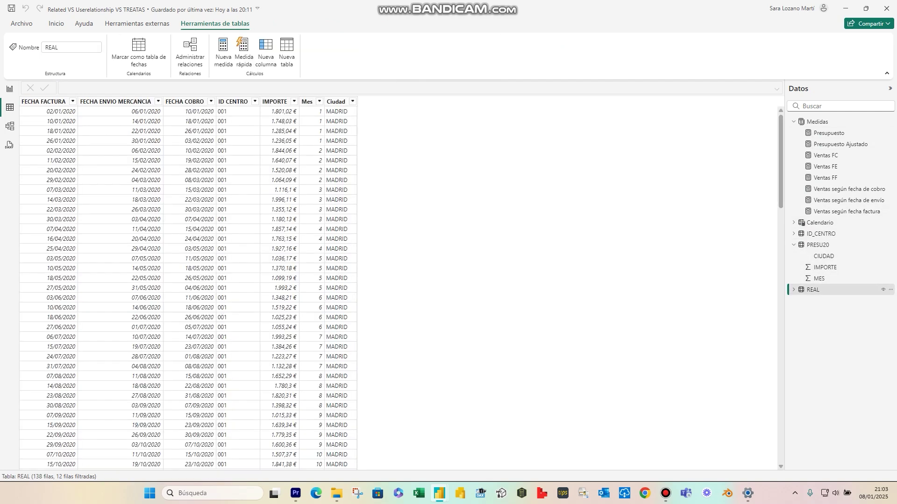
left_click(320, 102)
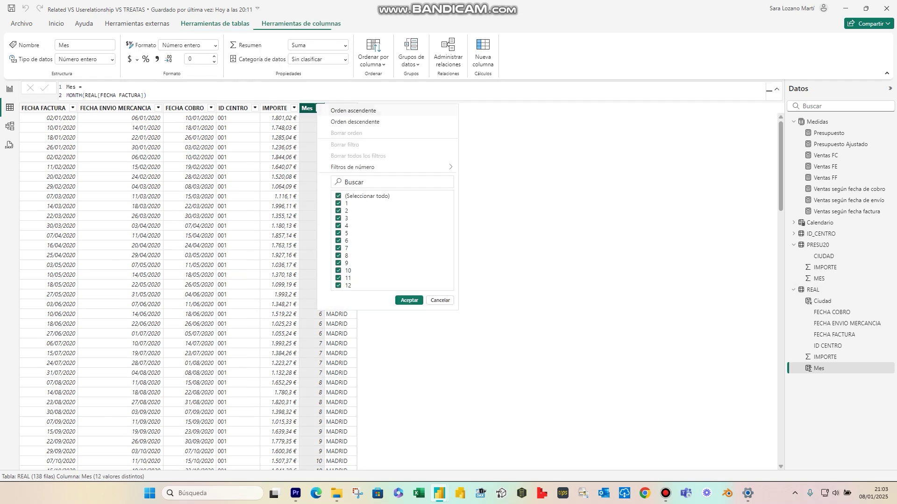
left_click(338, 196)
left_click(338, 211)
left_click(410, 300)
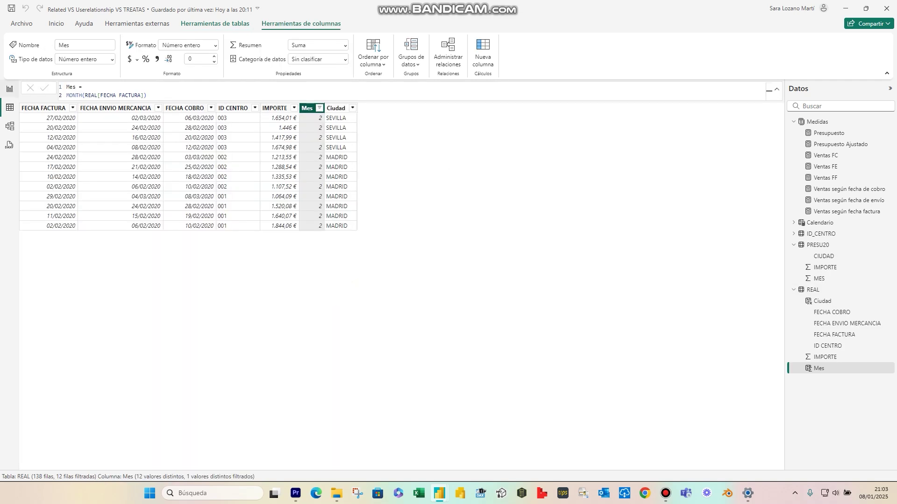
left_click(10, 89)
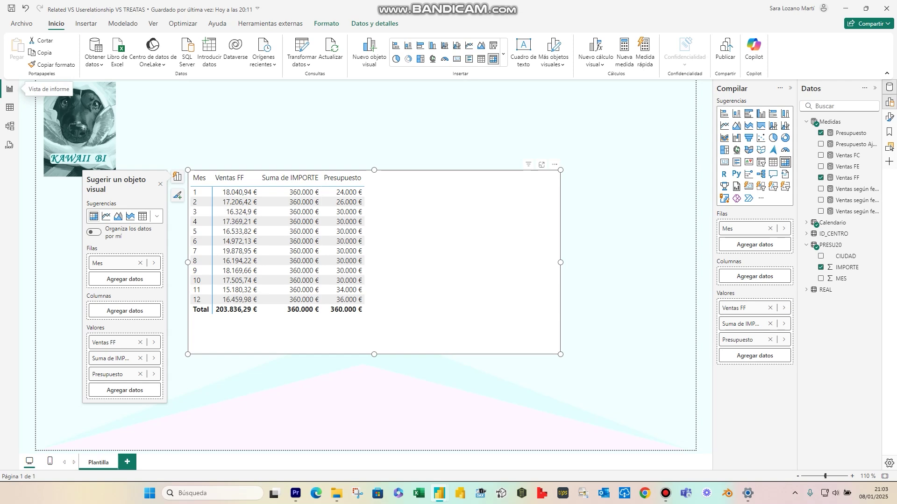
Step: Filter the PRESU20 table to month 2 and check its city budgets against the report matrix
left_click(10, 107)
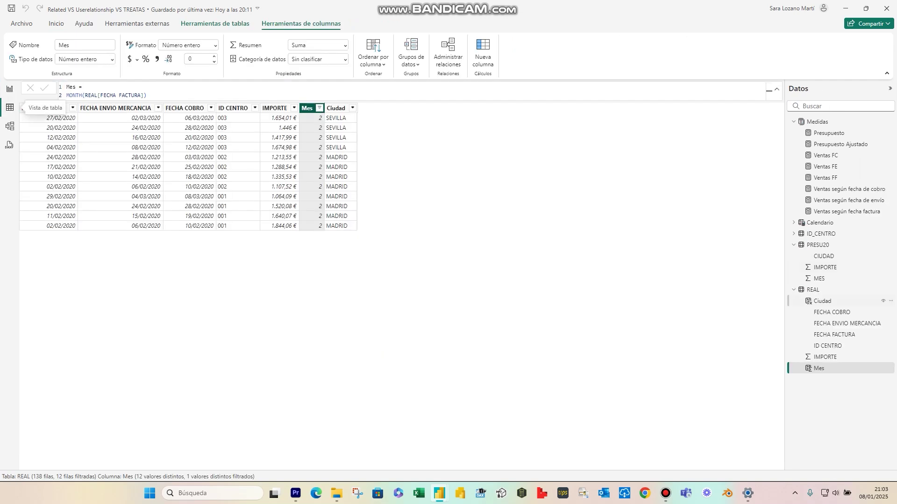
left_click(818, 245)
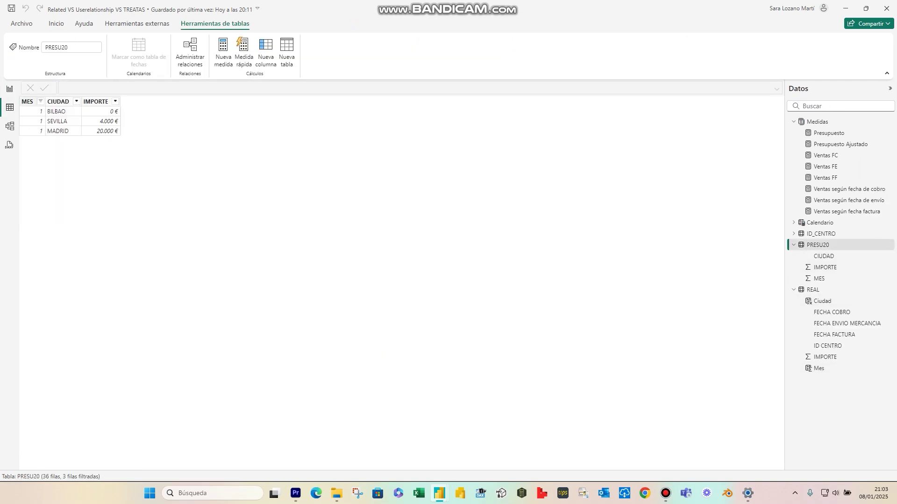
left_click(41, 101)
left_click(60, 201)
left_click(60, 209)
left_click(131, 298)
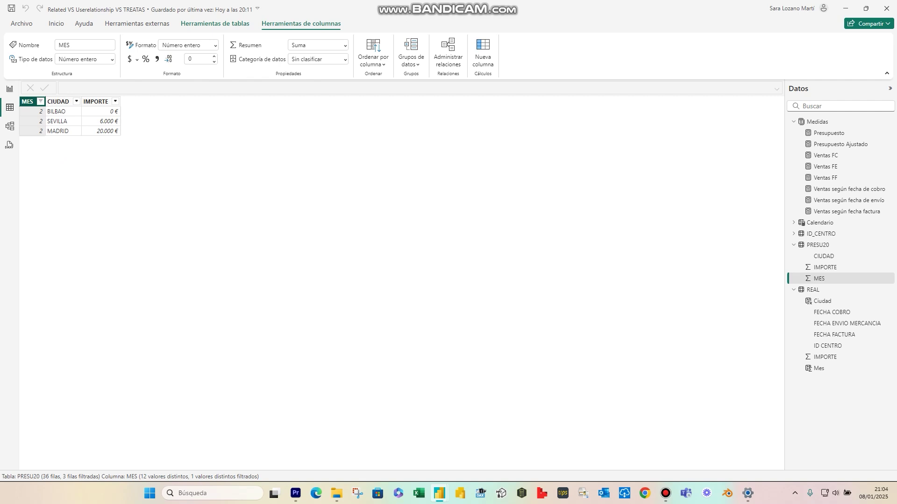
left_click(10, 89)
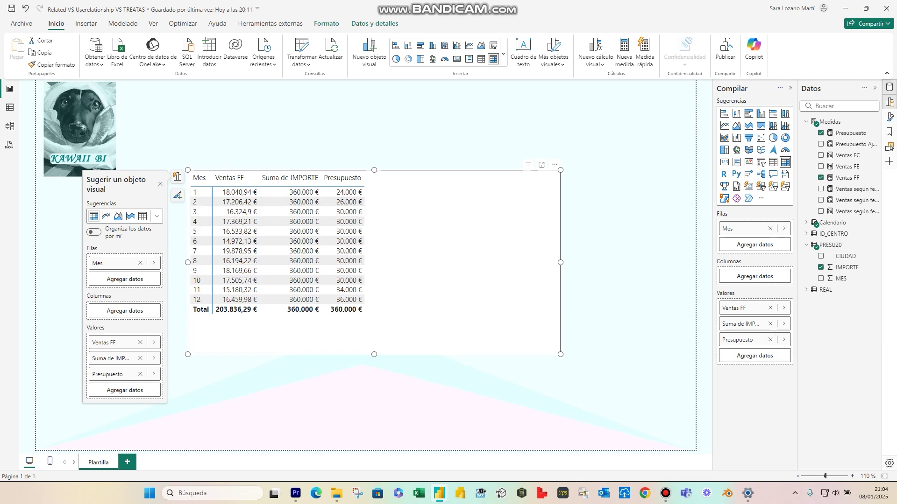
Step: Remove Suma de IMPORTE from the matrix values and replace Mes in the rows with CIUDAD from ID_CENTRO
left_click(770, 324)
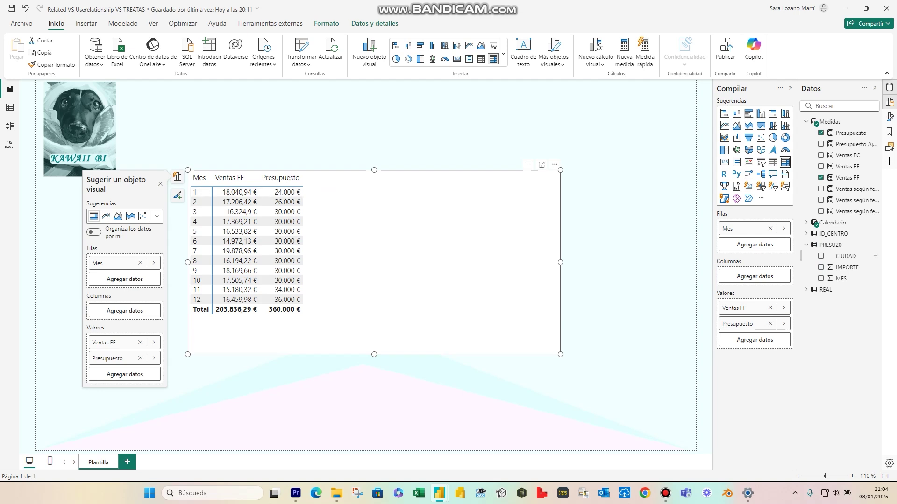
left_click(770, 228)
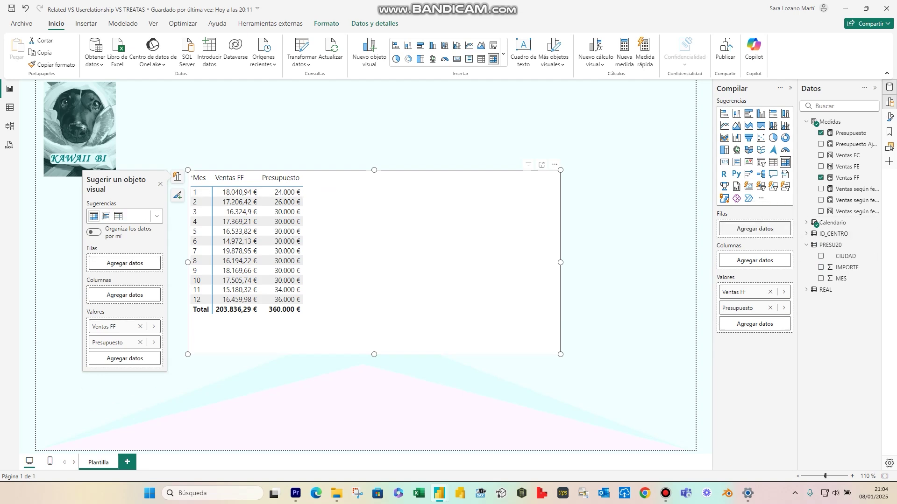
left_click(823, 233)
left_click_drag(840, 245, 755, 228)
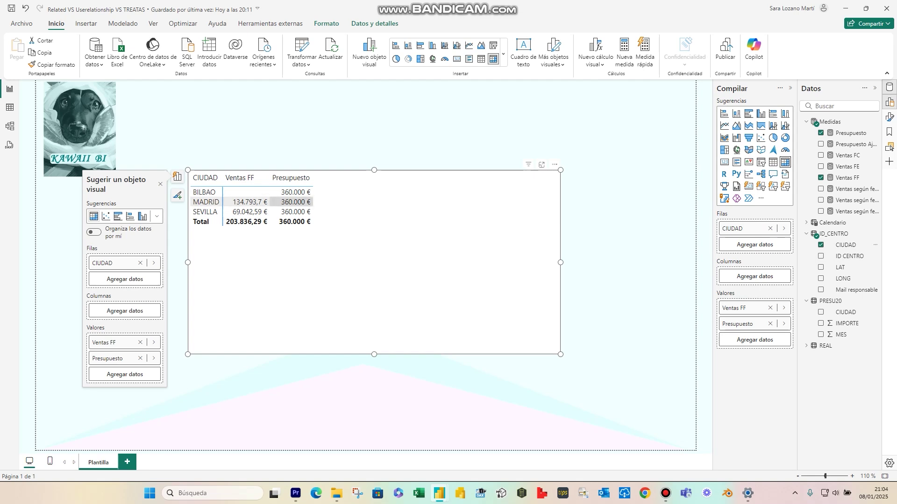
Step: Clear the MES filter in PRESU20, filter its CIUDAD column to MADRID, and return to the report
left_click(9, 107)
left_click(41, 102)
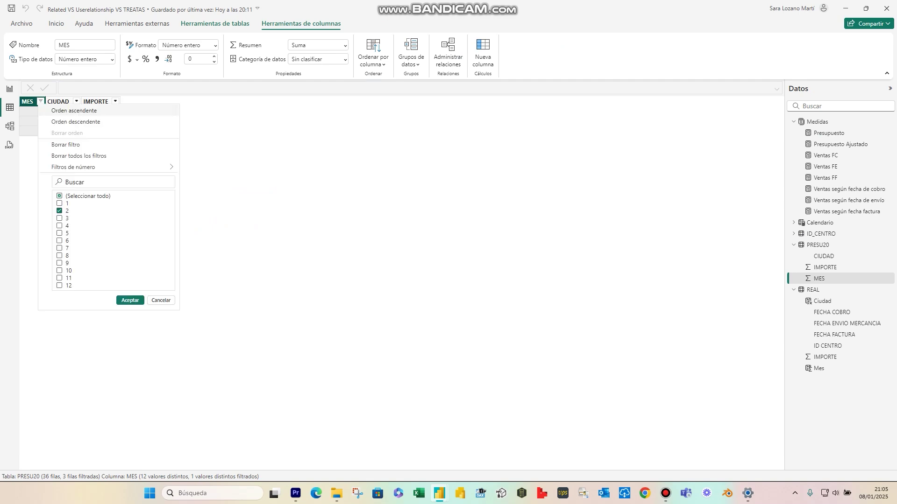
left_click(66, 143)
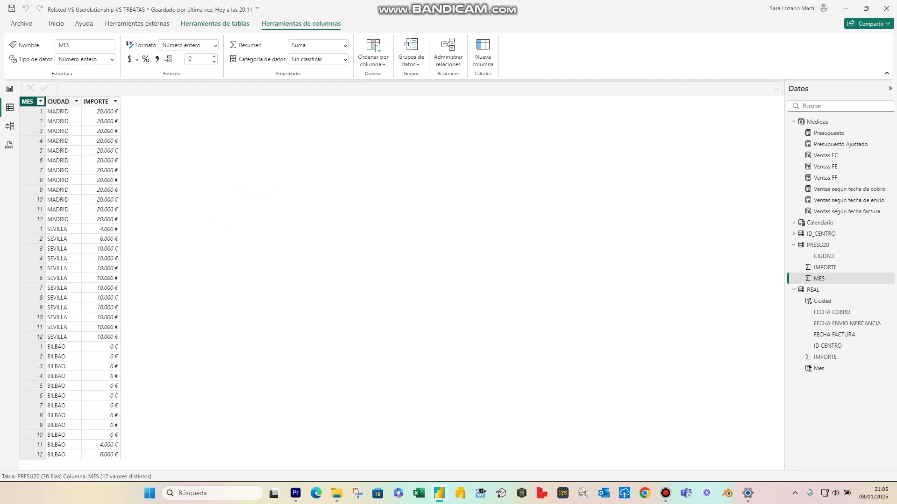
left_click(76, 101)
left_click(95, 196)
left_click(96, 211)
left_click(166, 233)
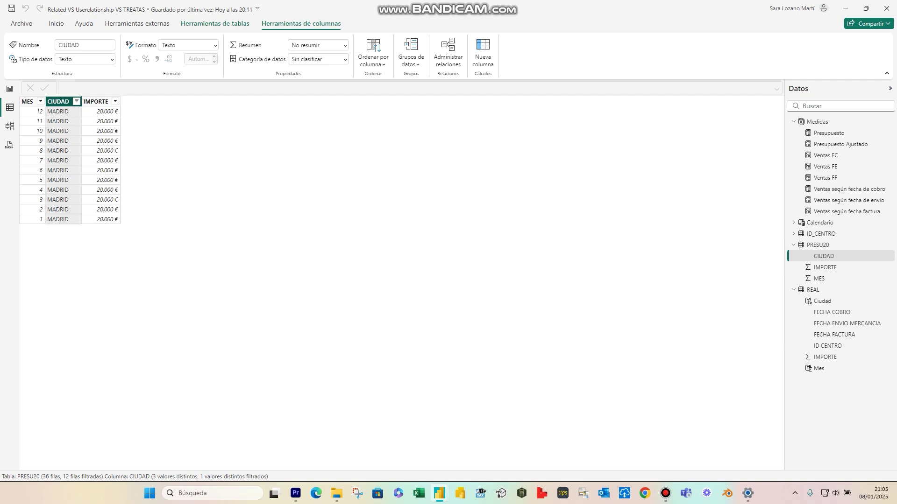
left_click(10, 88)
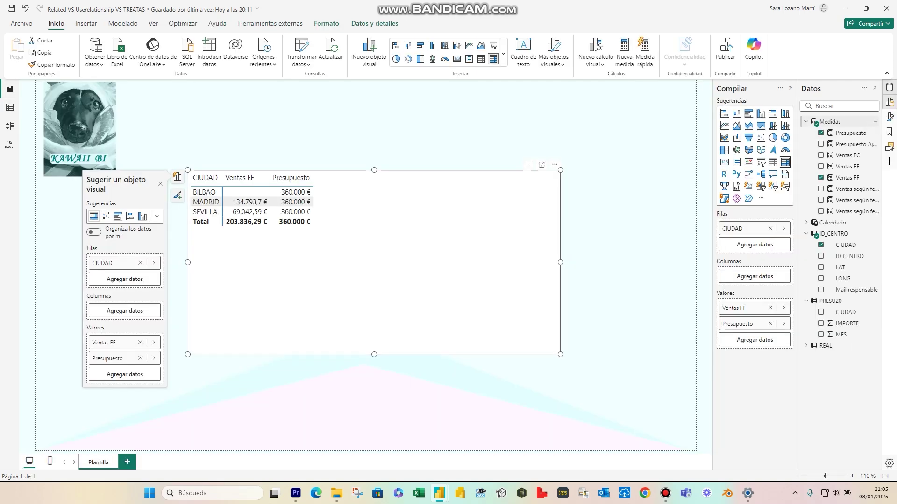
Step: Create a new measure in the Medidas table named Presupuesto 2 and start its formula with CALCULATE( on a new line
right_click(834, 122)
key("Escape")
type("Pr")
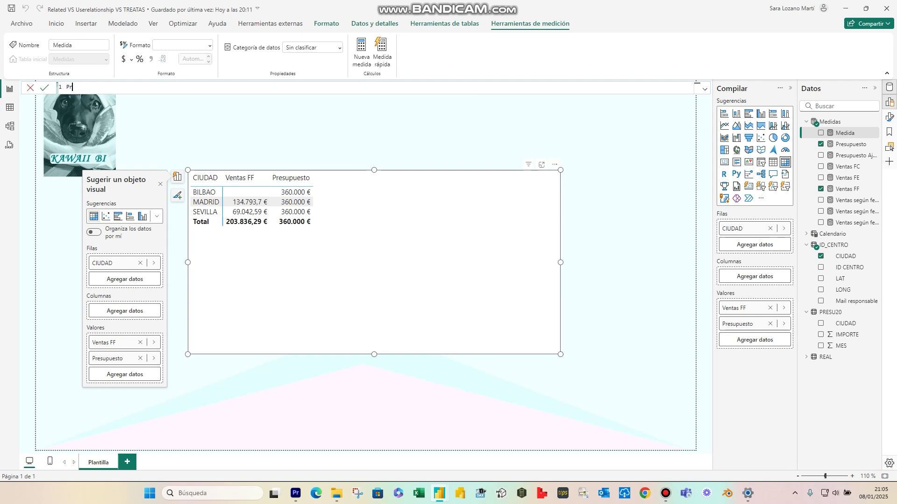
type("esupuesto 2 =")
key("shift+Return")
type("CALCULATE(")
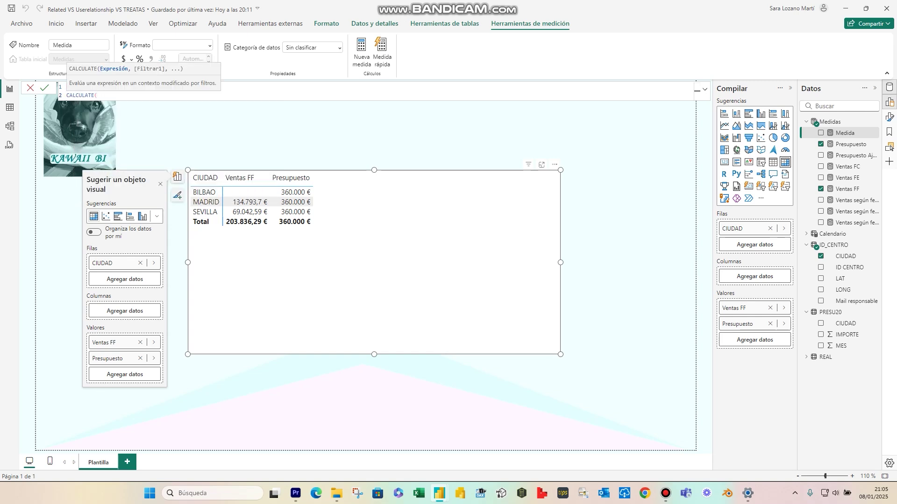
Step: Enter SUM(PRESU20[IMPORTE]) as the CALCULATE expression and continue on a new line
type("sum")
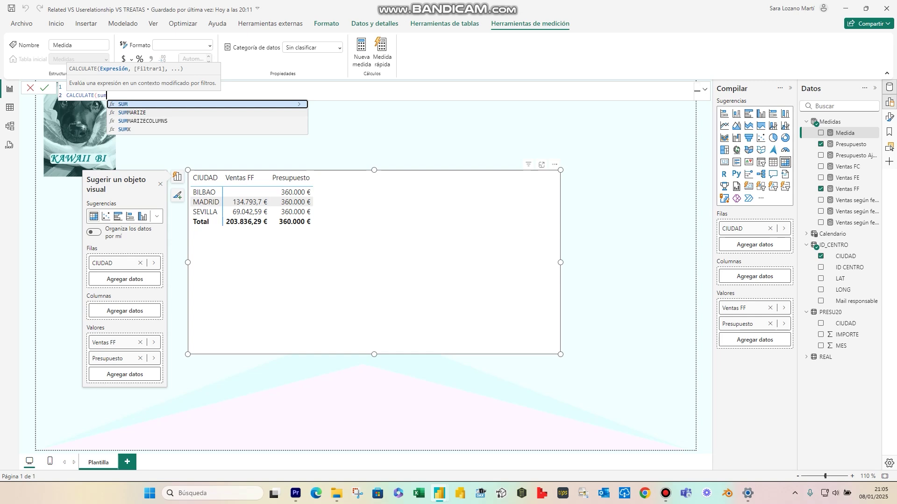
key("Tab")
type("pre")
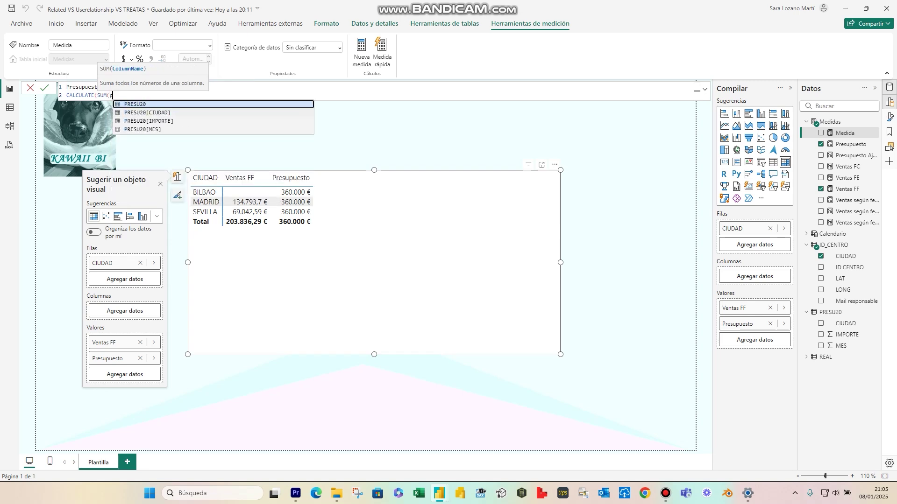
key("Down")
key("Down")
key("Tab")
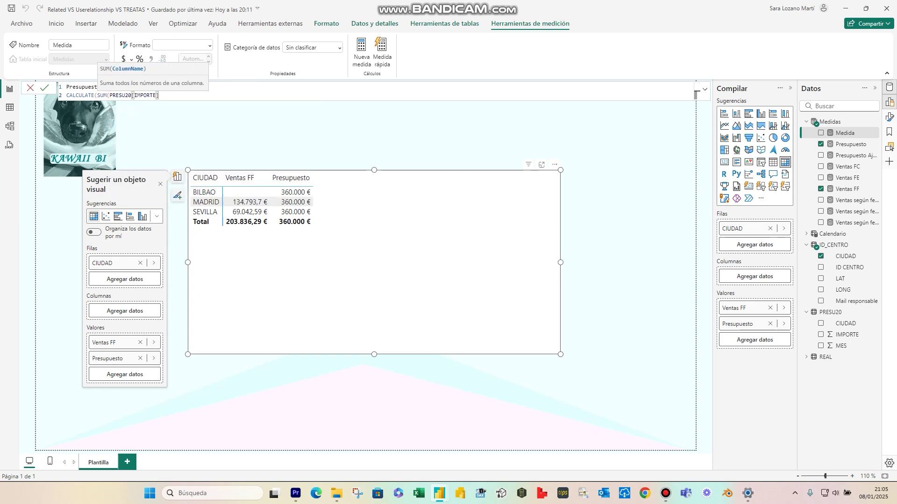
type("),")
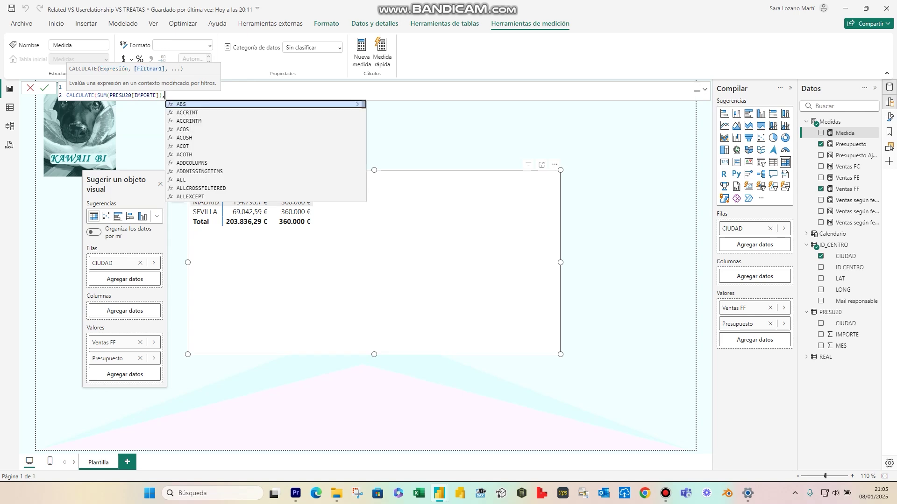
key("shift+Return")
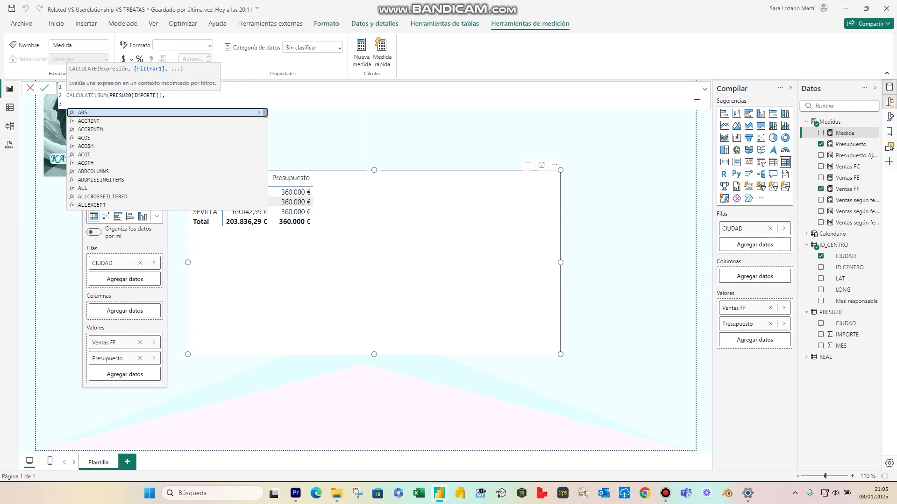
Step: Add a TREATAS filter to Presupuesto 2 with VALUES(ID_CENTRO[CIUDAD]) as its first argument
type("TREATAS(")
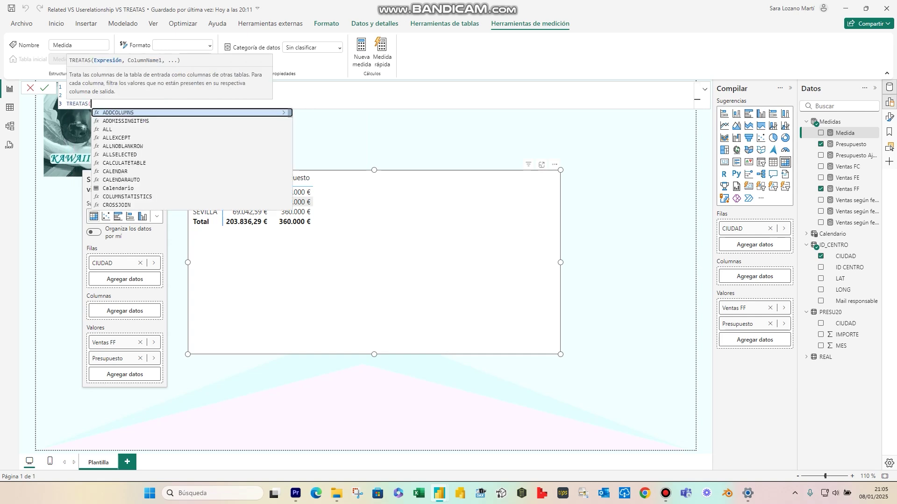
type("VALUES(")
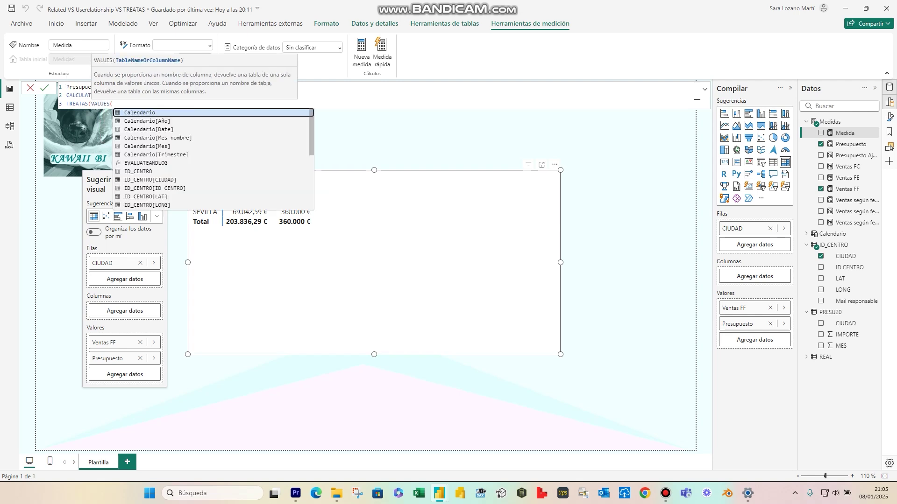
type("ID_CENTRO[CIUDAD]")
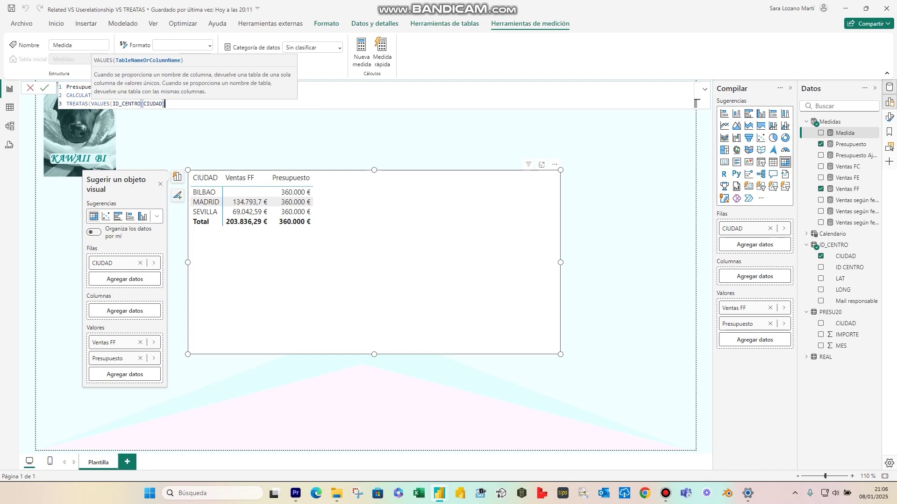
type(")")
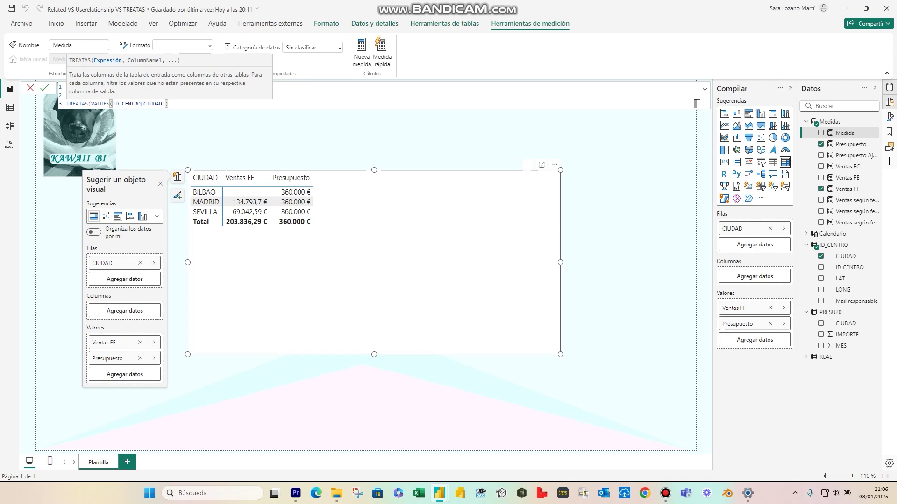
type(",")
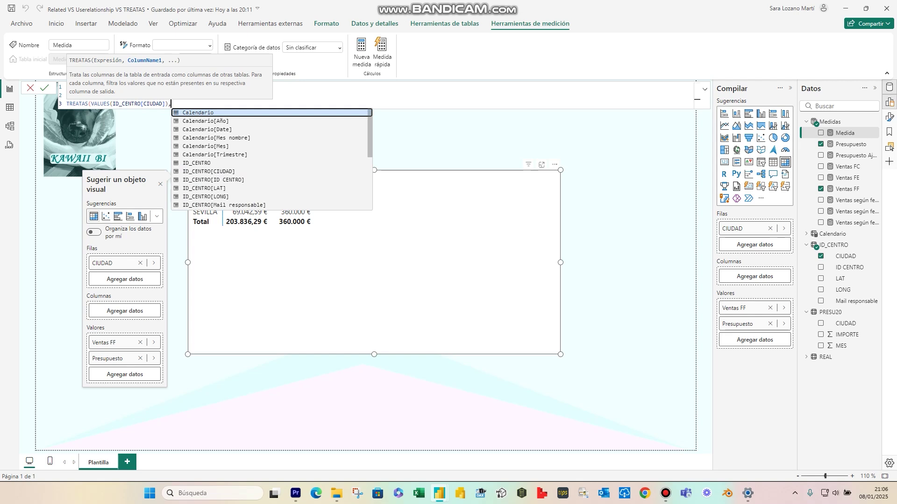
Step: Complete TREATAS with PRESU20[CIUDAD] as the target column, close the CALCULATE expression and commit the Presupuesto 2 measure
type("presu")
key("Down")
key("Tab")
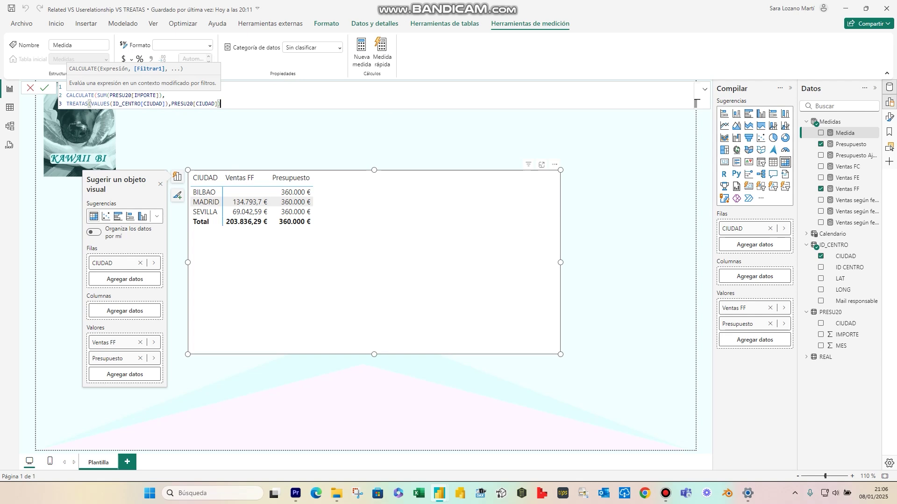
key("shift+Return")
type(")")
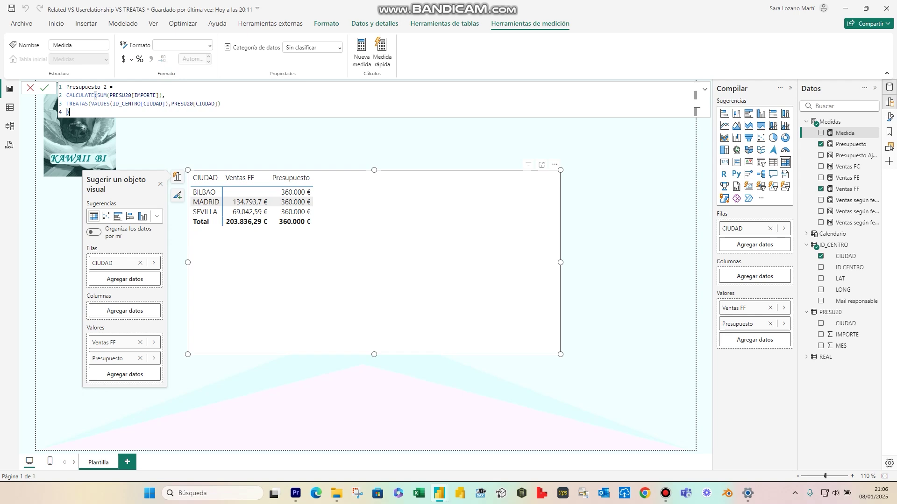
key("Return")
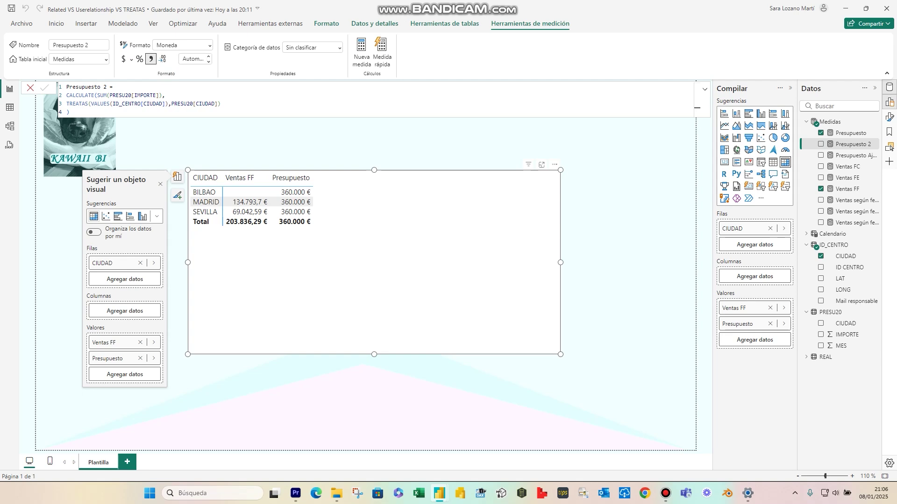
Step: Add Presupuesto 2 to the city matrix's values and remove the Presupuesto measure from it
mouse_move(850, 144)
left_mouse_down()
mouse_move(831, 149)
mouse_move(754, 339)
left_mouse_up()
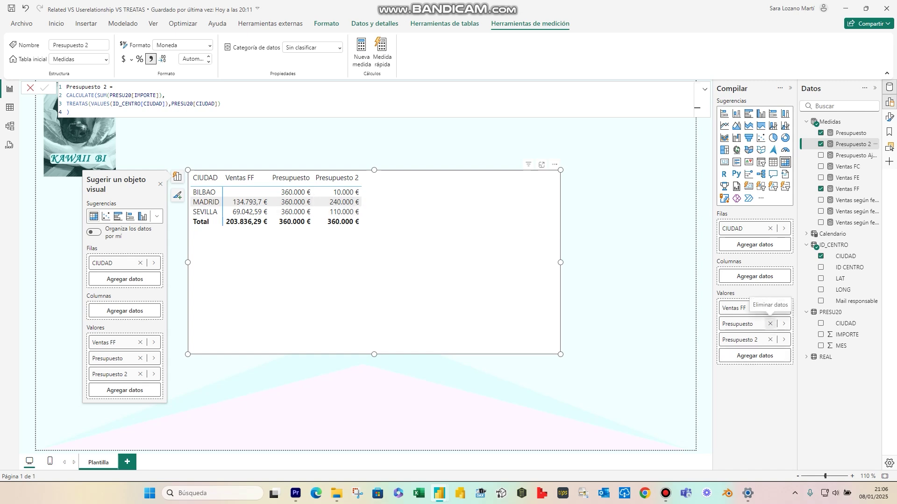
left_click(769, 324)
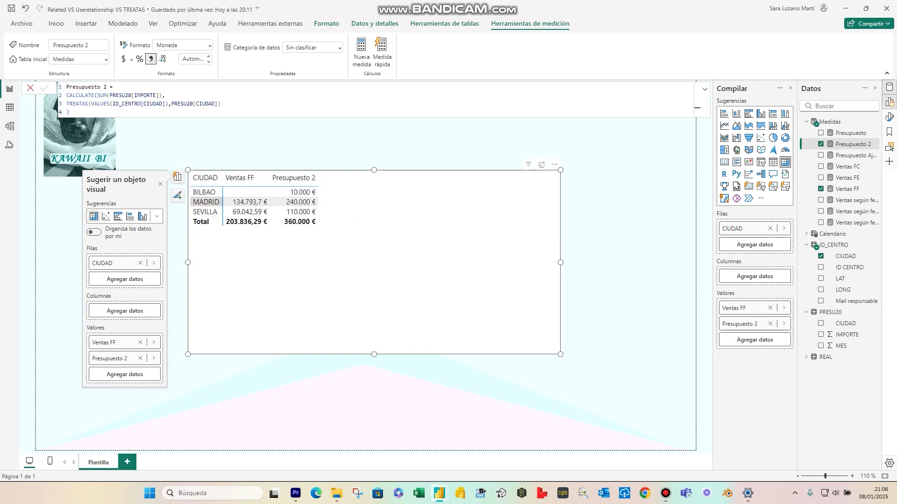
Step: Filter the PRESU20 table data by CIUDAD to SEVILLA only and compare its amounts with the report matrix
left_click(10, 107)
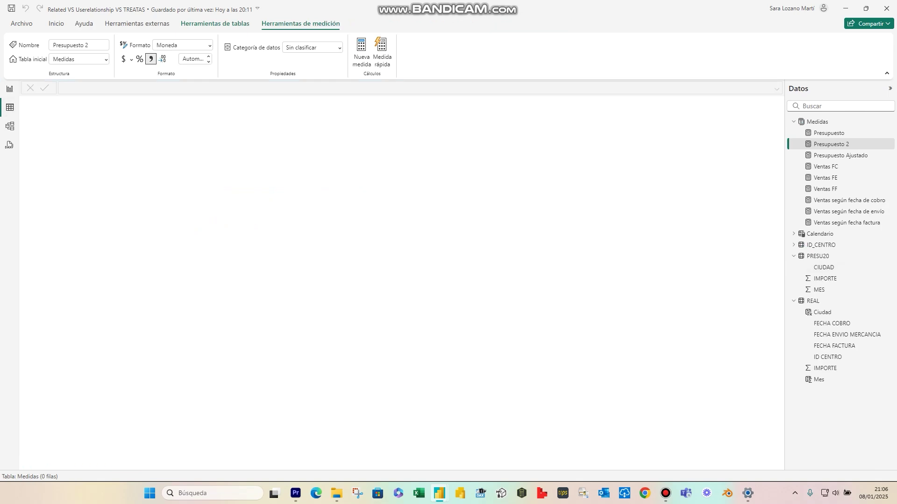
left_click(817, 256)
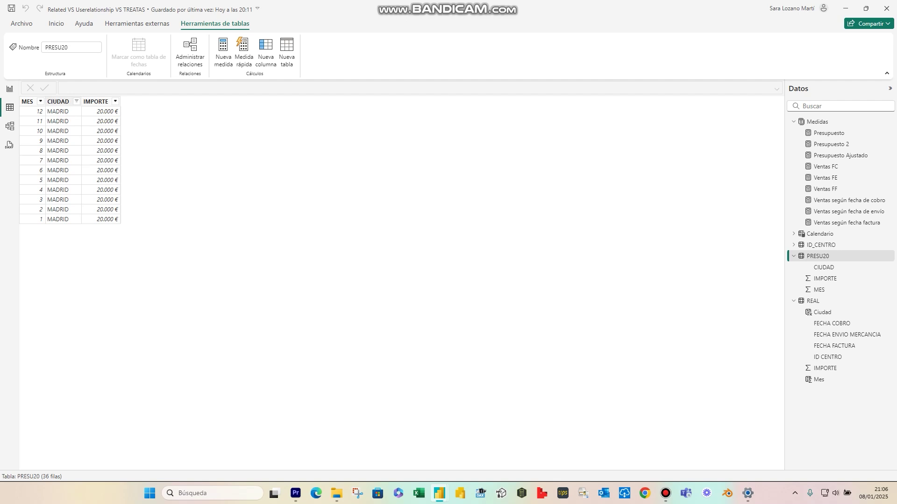
left_click(77, 101)
left_click(95, 210)
left_click(95, 218)
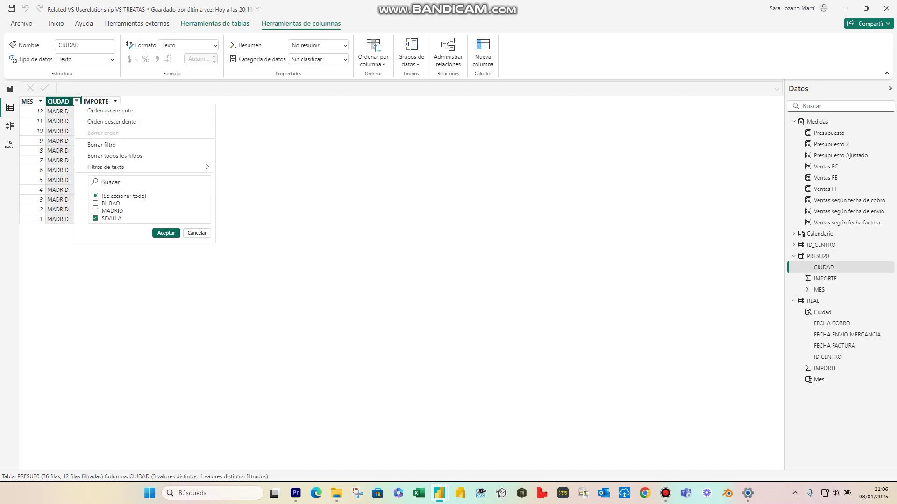
left_click(166, 233)
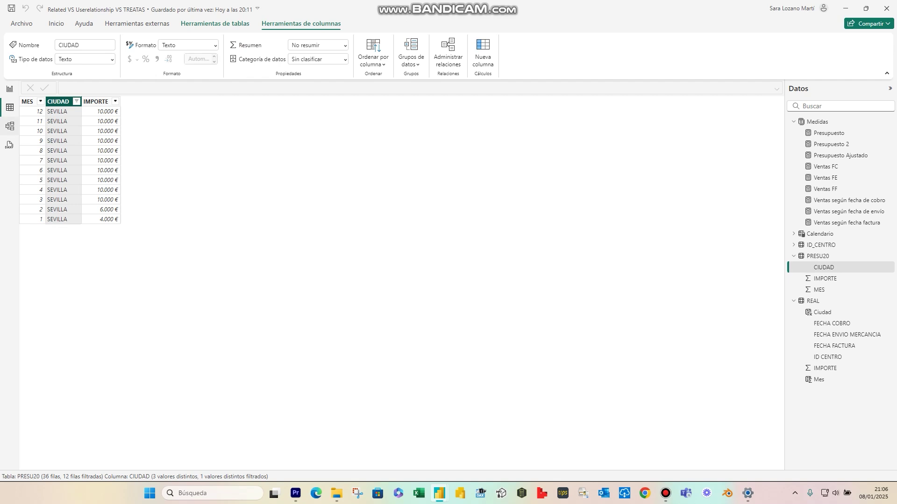
left_click(9, 90)
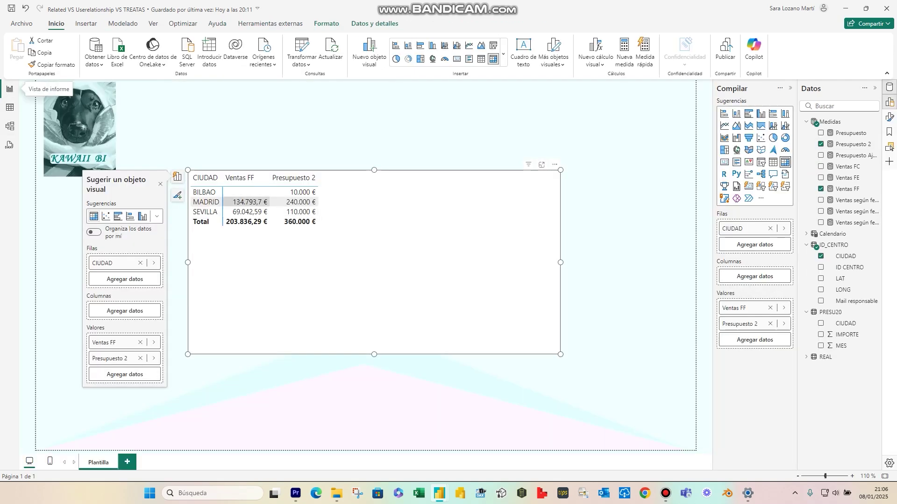
Step: Change the PRESU20 CIUDAD filter to MADRID only and compare its amounts with the report matrix
left_click(9, 107)
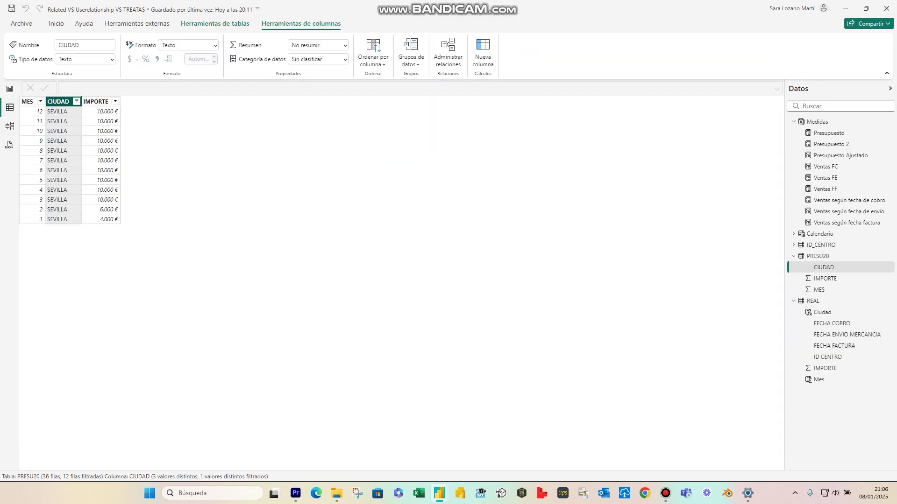
left_click(77, 101)
left_click(95, 210)
left_click(95, 218)
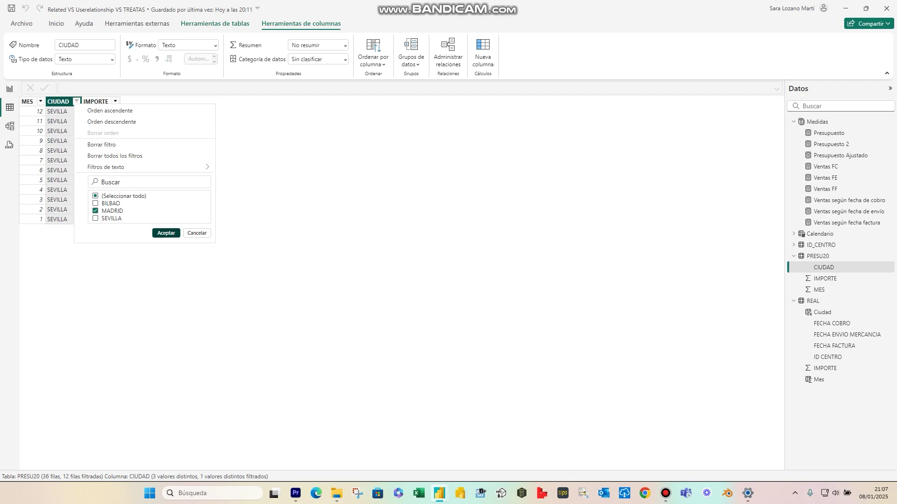
left_click(166, 232)
left_click(10, 89)
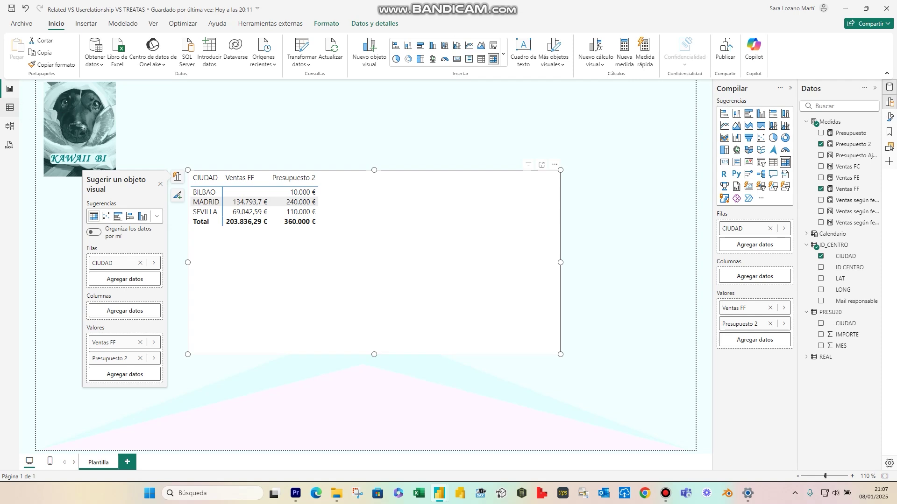
Step: Change the PRESU20 CIUDAD filter to BILBAO only and compare its amounts with the report matrix
left_click(9, 107)
left_click(77, 101)
left_click(96, 204)
left_click(96, 211)
left_click(166, 233)
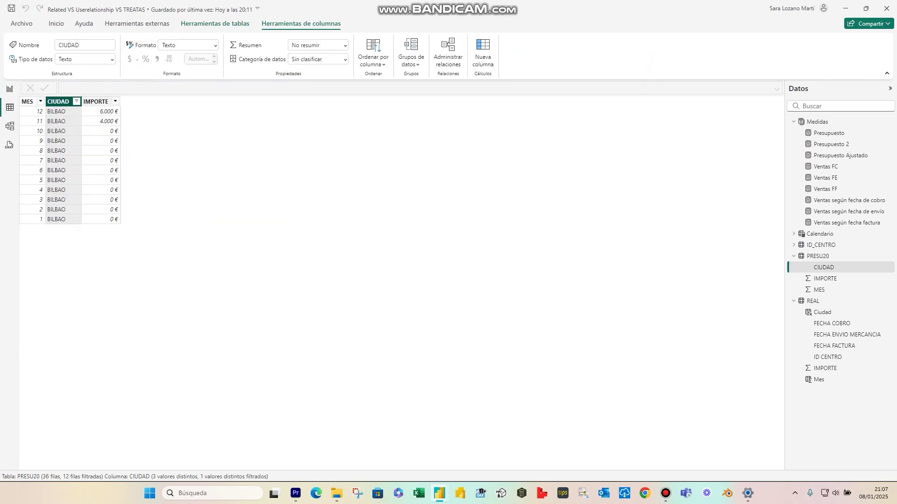
left_click(9, 89)
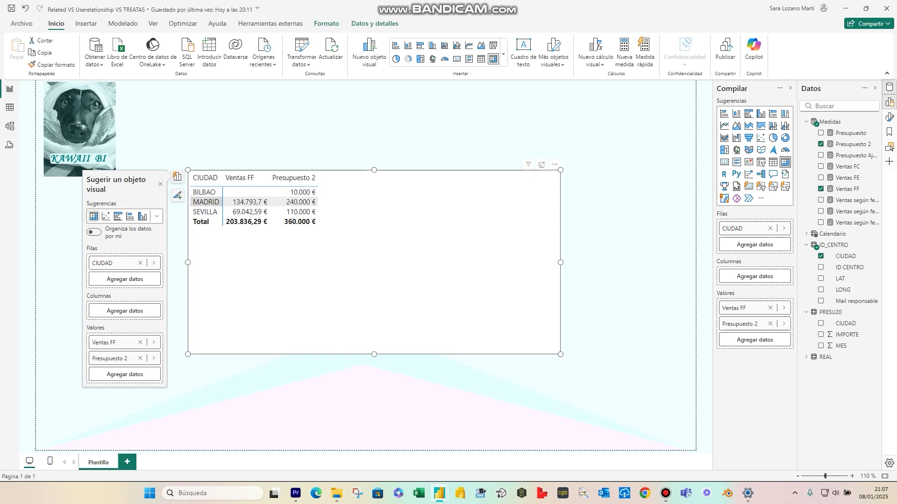
Step: Shrink the city matrix so its frame fits closely around its three columns and rows
key("Escape")
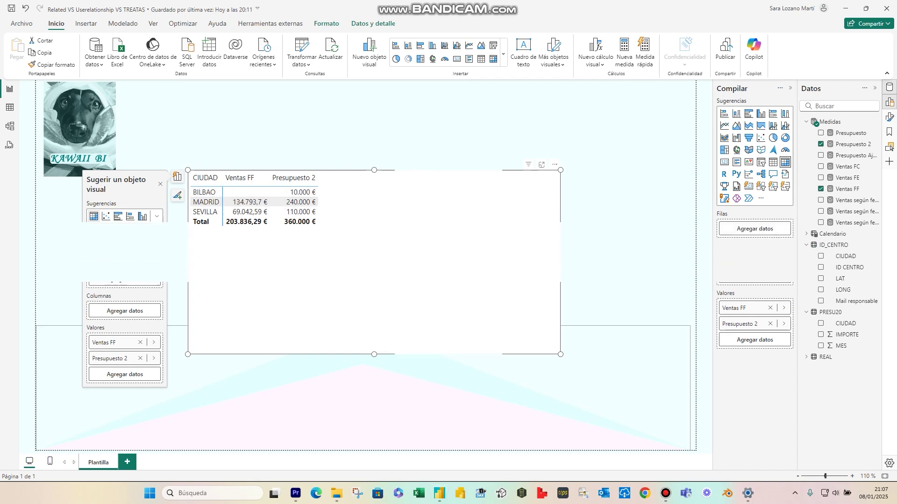
left_click(245, 202)
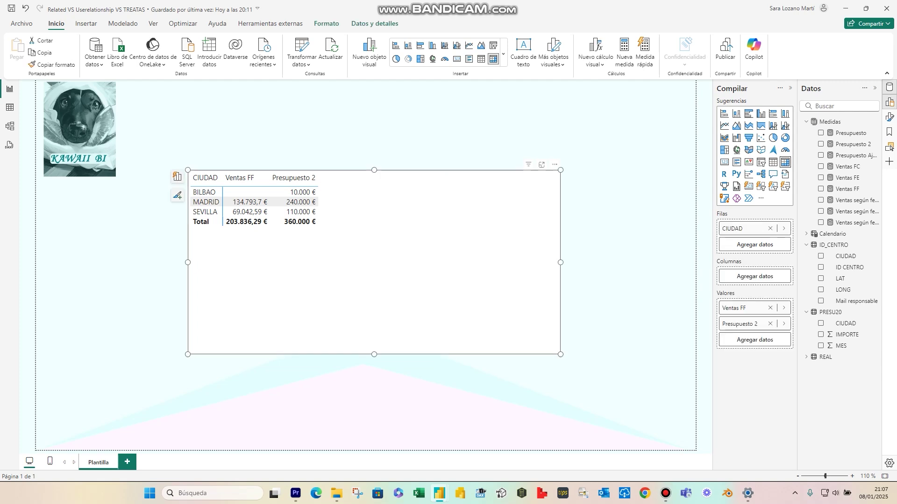
left_click_drag(549, 355, 331, 242)
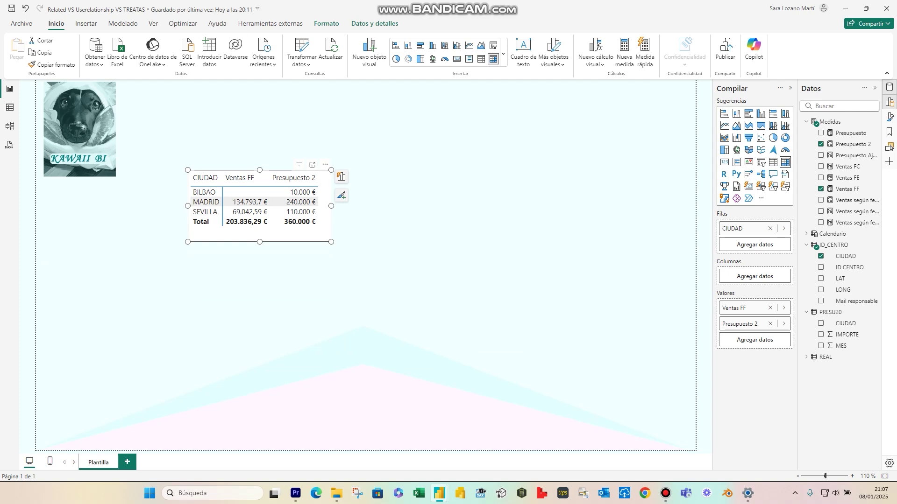
Step: Move the city matrix to the horizontal centre of the report page, just above the background peak, and deselect it
left_click(9, 126)
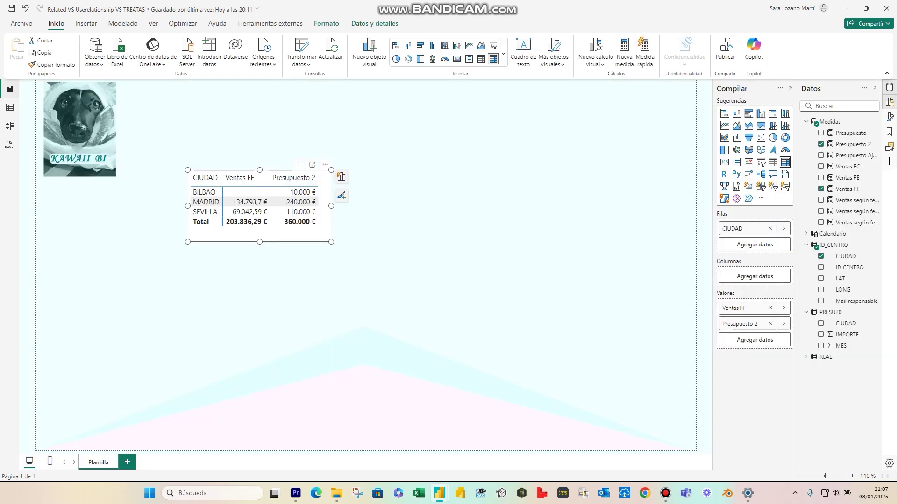
left_click(9, 88)
key("Escape")
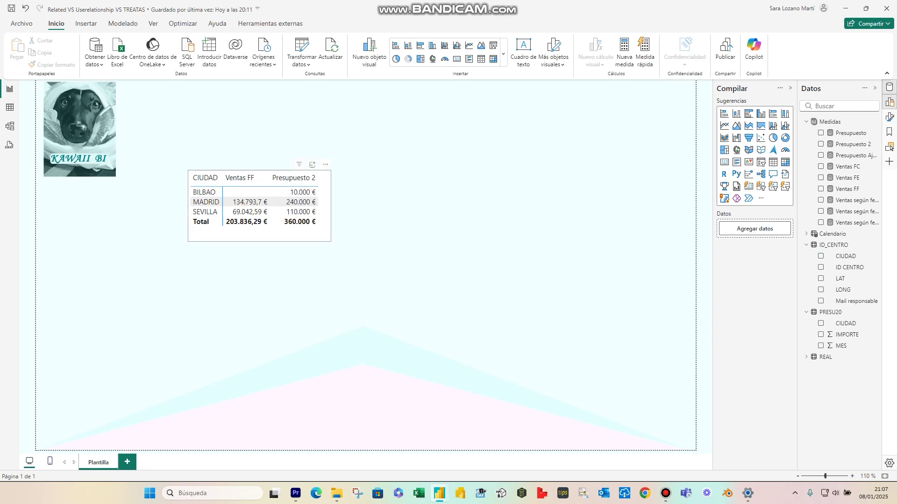
left_click_drag(259, 205, 362, 279)
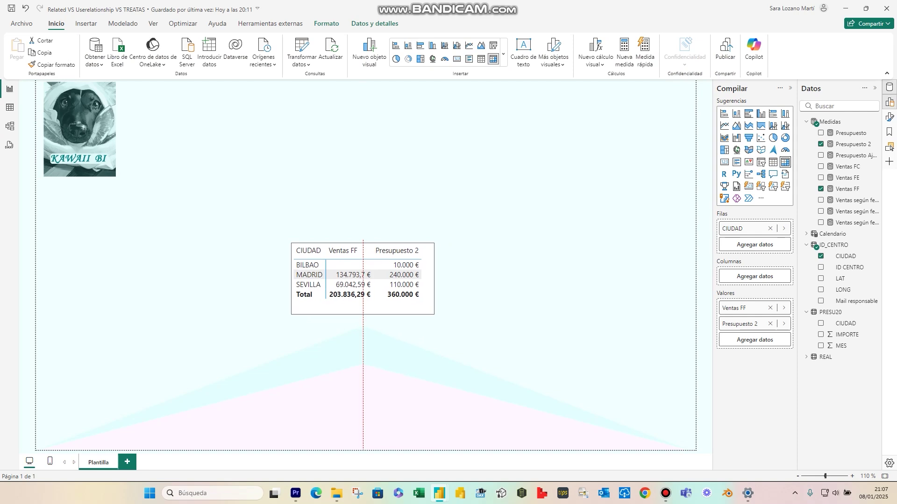
key("Escape")
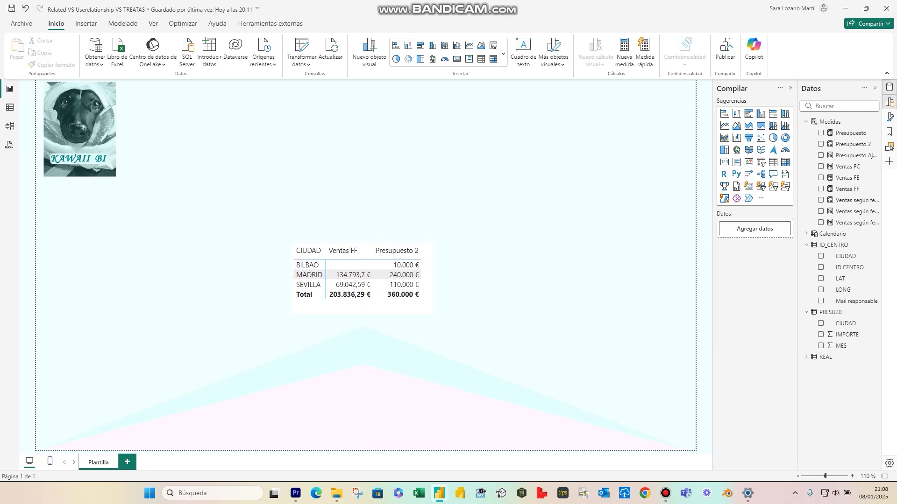